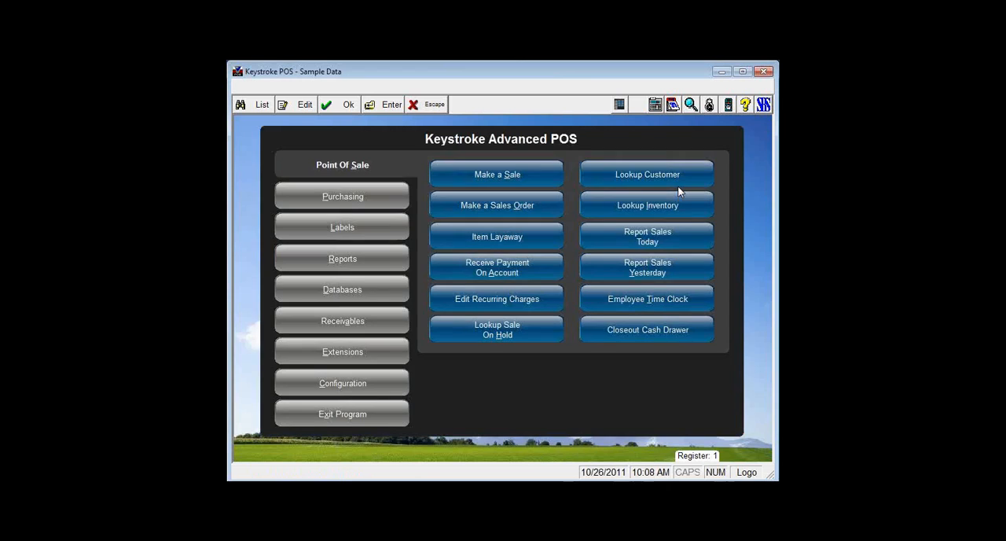
# Step: Start a new sale and bring the Welcome to SBS customer display window to the front beside it
pyautogui.press('s')
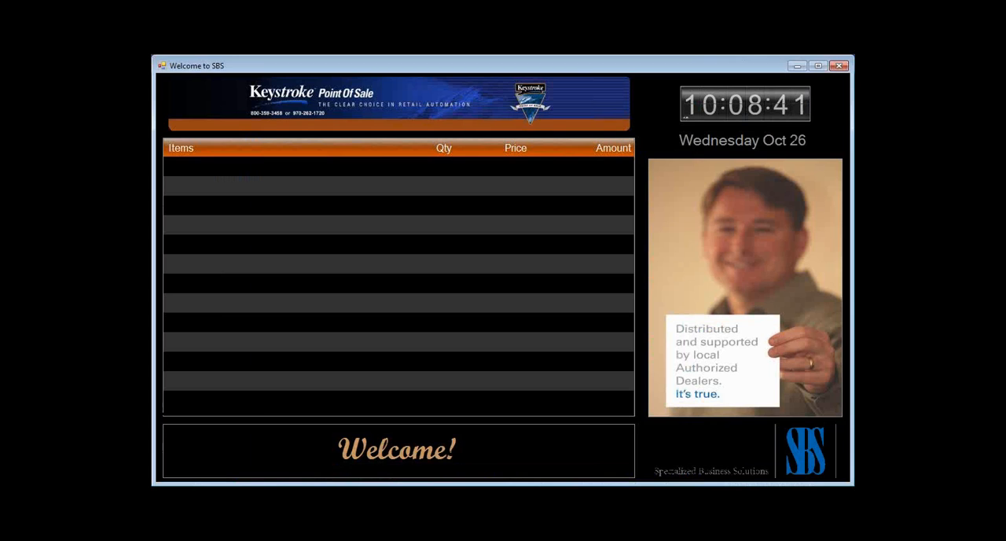
pyautogui.hotkey('alt', 'Tab')
pyautogui.click(698, 70)
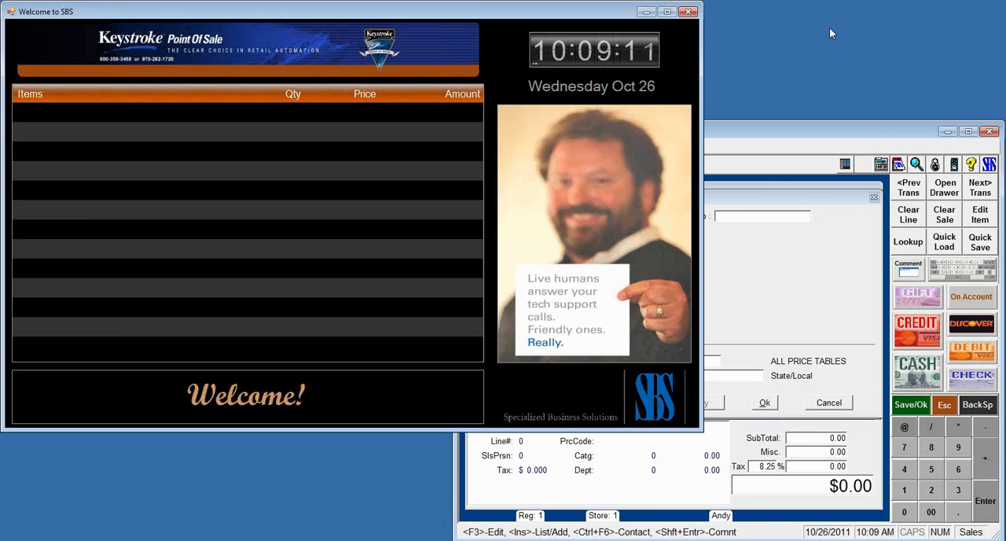
pyautogui.click(766, 146)
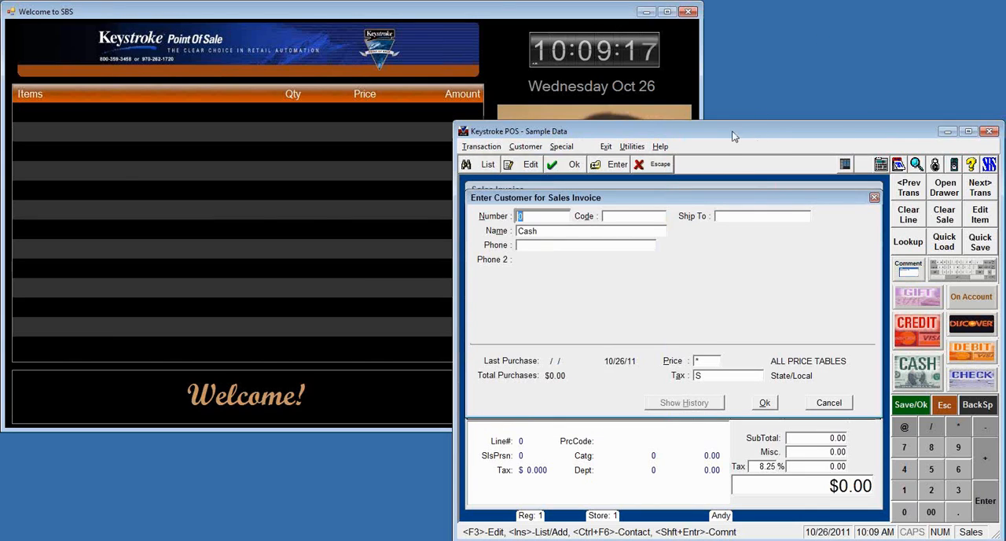
pyautogui.click(486, 12)
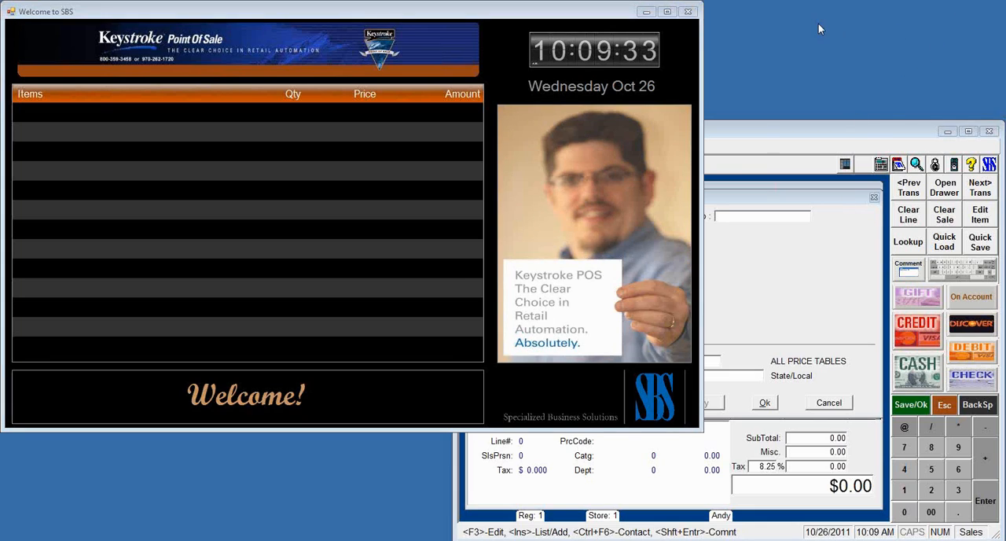
pyautogui.click(467, 16)
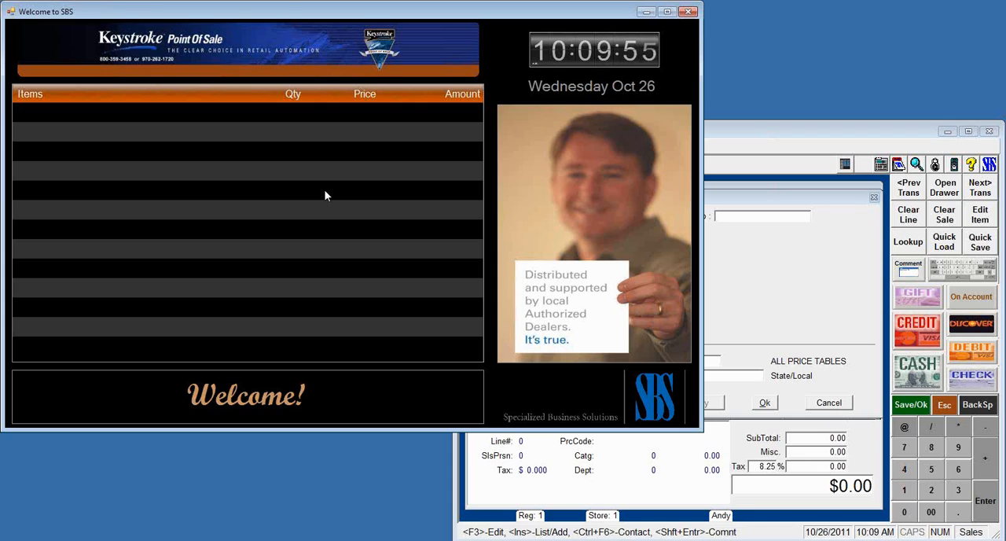
# Step: Switch back to Keystroke POS and open the transaction Dataport parameters
pyautogui.click(839, 136)
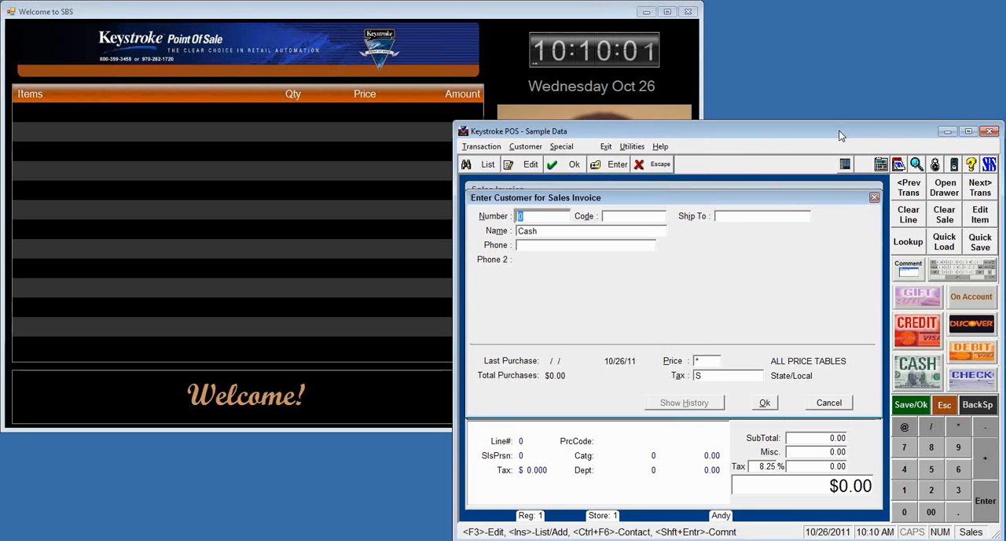
pyautogui.click(482, 151)
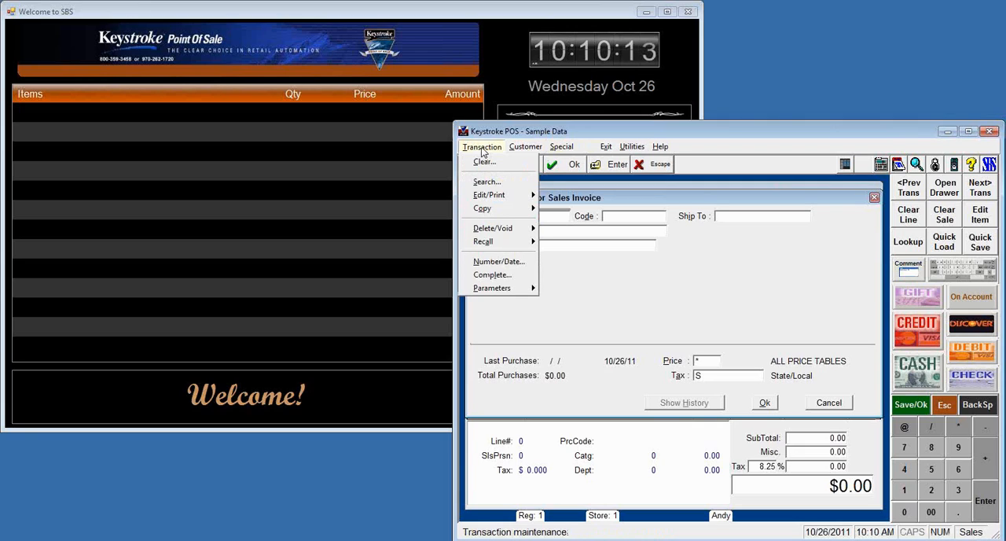
pyautogui.moveTo(501, 293)
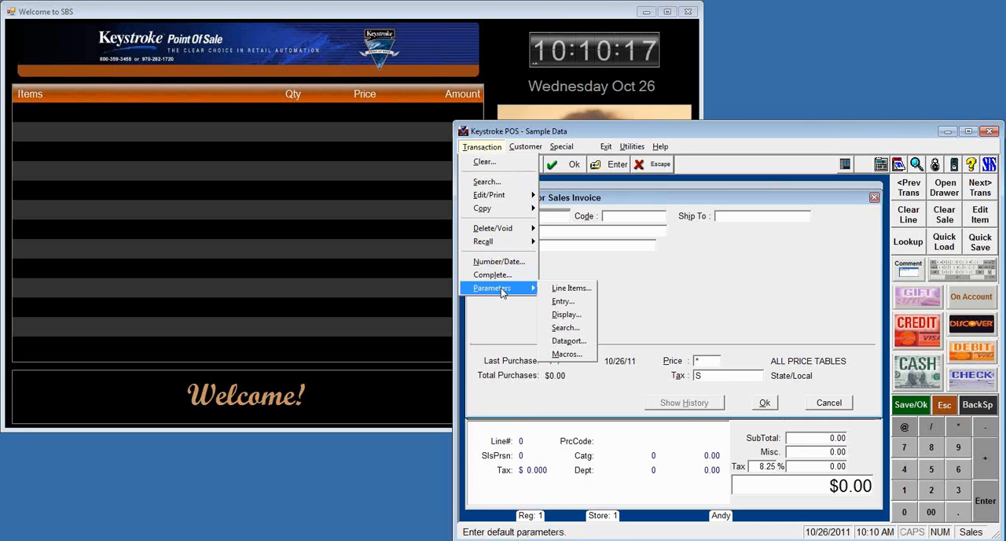
pyautogui.click(569, 341)
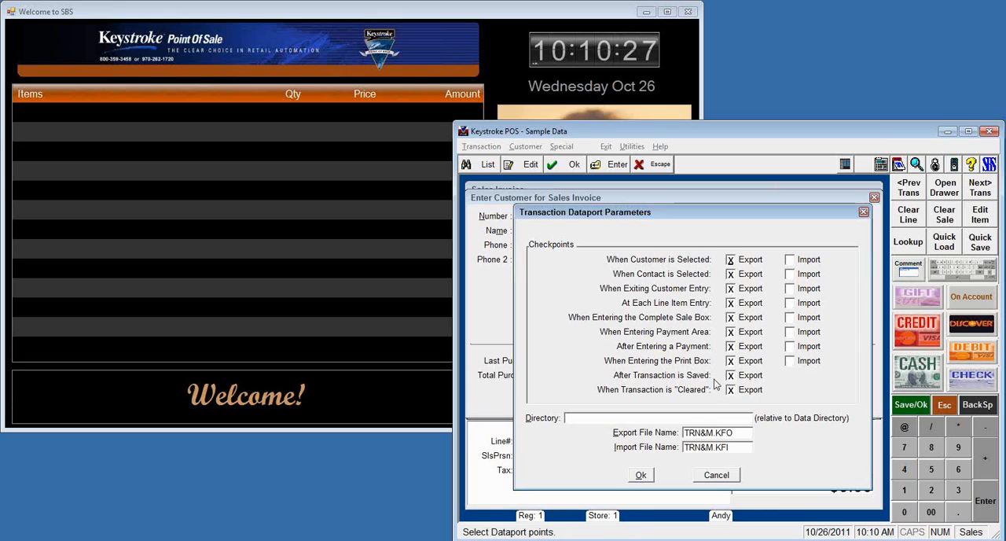
# Step: Clear the Export option at all ten transaction Dataport checkpoints
pyautogui.click(732, 260)
pyautogui.click(731, 274)
pyautogui.click(731, 288)
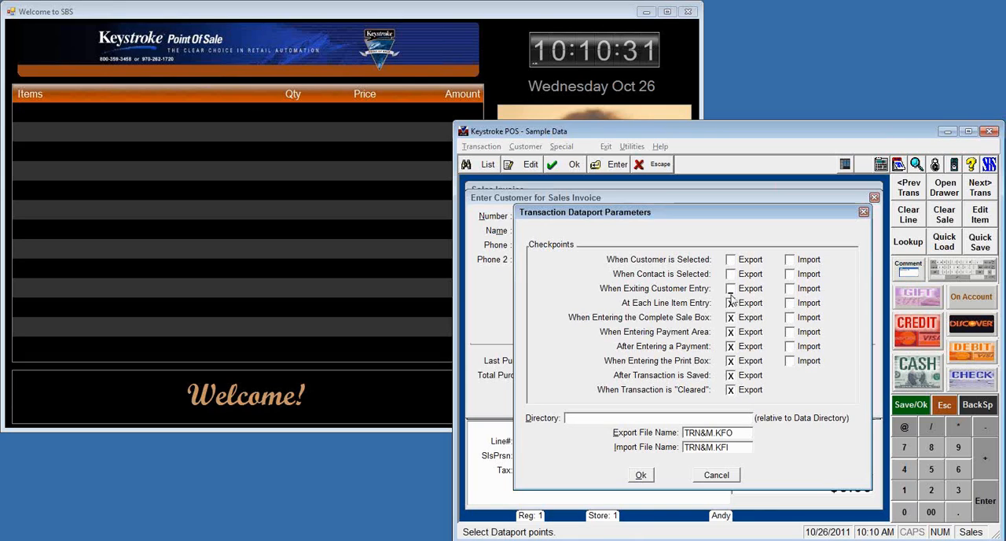
pyautogui.click(731, 303)
pyautogui.click(731, 318)
pyautogui.click(732, 332)
pyautogui.click(732, 347)
pyautogui.click(731, 361)
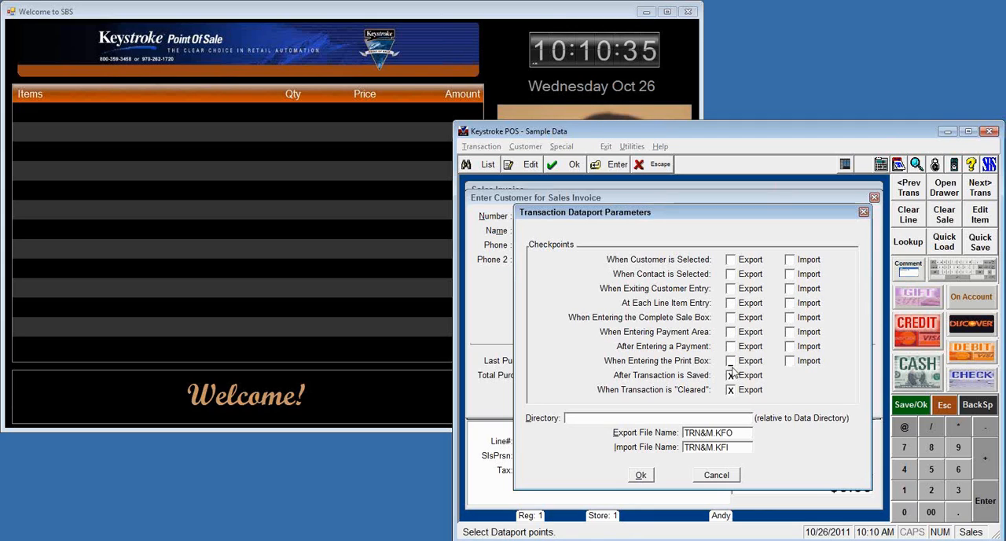
pyautogui.click(731, 375)
pyautogui.click(731, 390)
# Step: Enable Export again at all ten checkpoints, from "When Customer is Selected" through "When Transaction is Cleared"
pyautogui.click(731, 259)
pyautogui.click(731, 273)
pyautogui.click(731, 289)
pyautogui.click(731, 303)
pyautogui.click(731, 317)
pyautogui.click(731, 332)
pyautogui.click(731, 345)
pyautogui.click(731, 360)
pyautogui.click(731, 375)
pyautogui.click(731, 389)
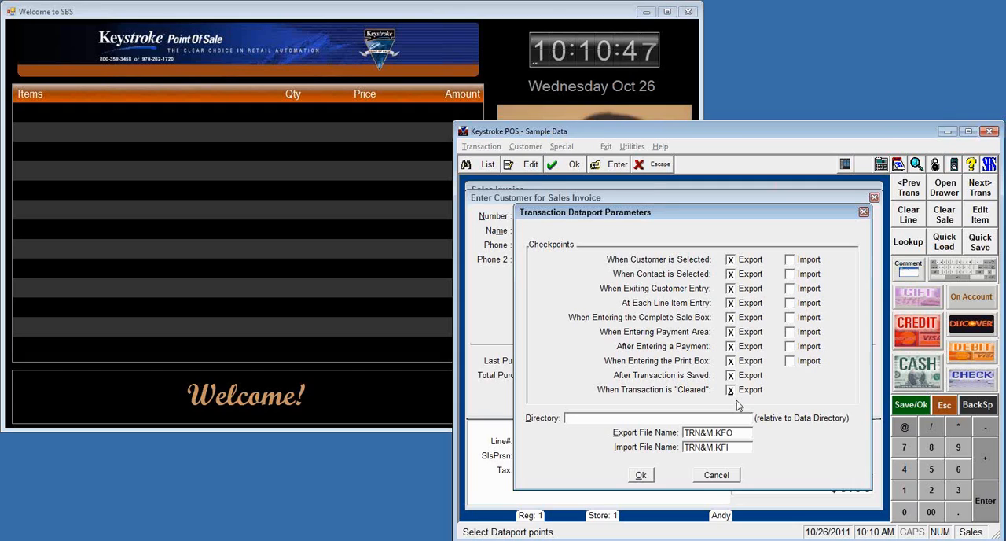
# Step: Check the directory and export file name settings, and accept the transaction Dataport parameters
pyautogui.click(664, 422)
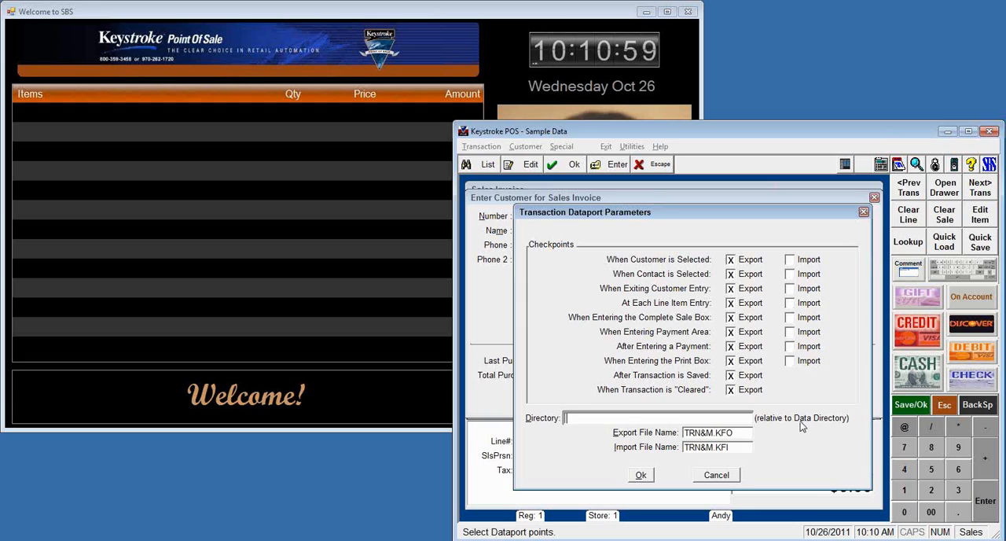
pyautogui.click(742, 434)
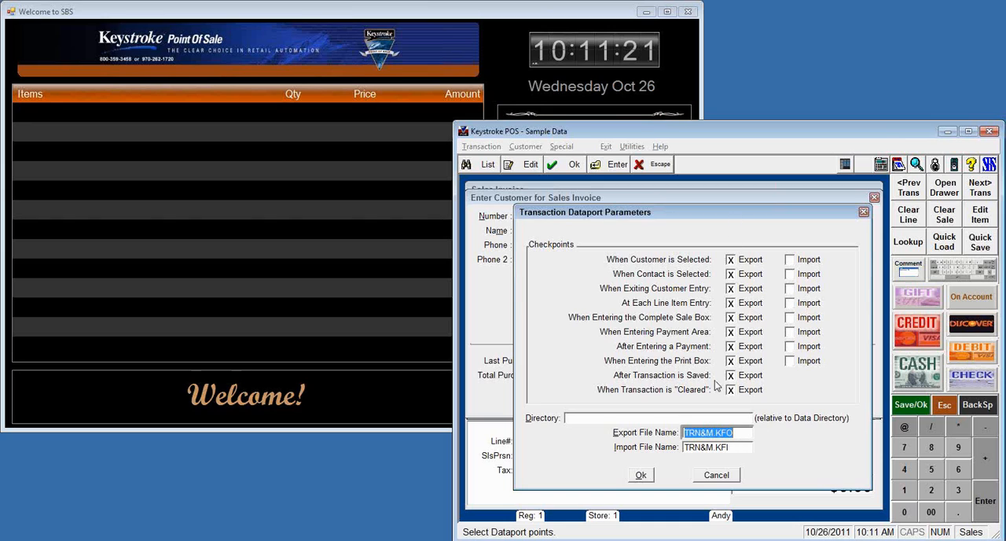
pyautogui.click(641, 477)
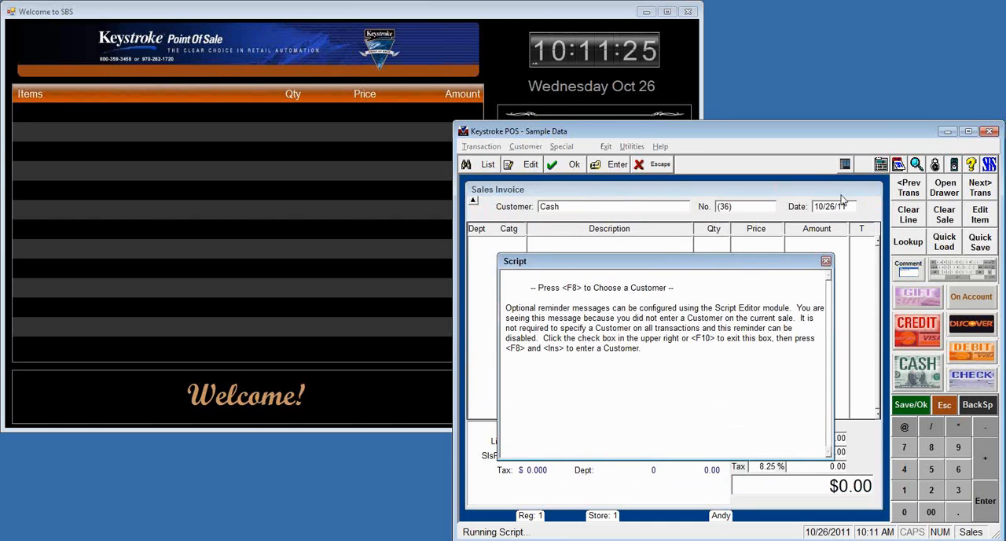
# Step: Dismiss the customer reminder script and add item code 18, the Pocket Knife, to the sales invoice
pyautogui.click(829, 264)
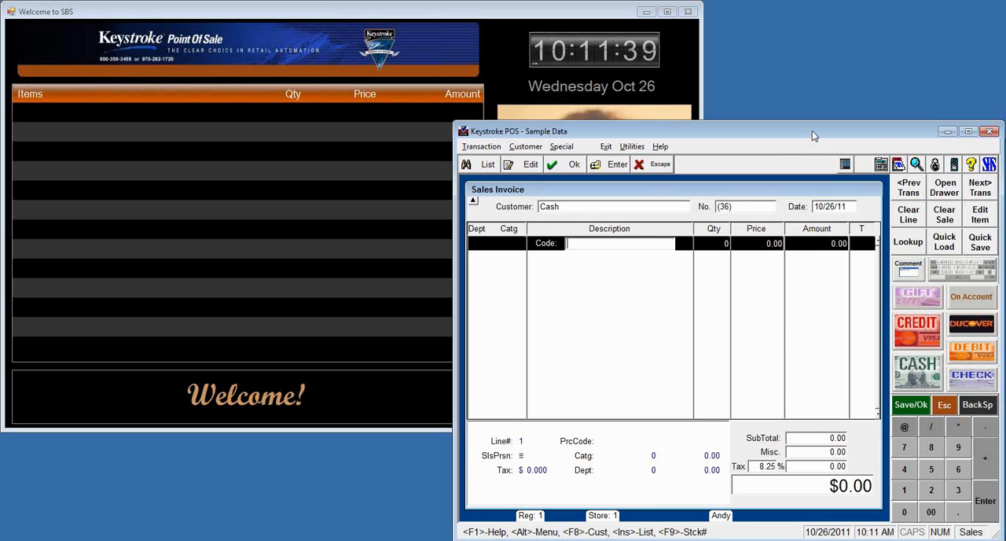
pyautogui.write('18')
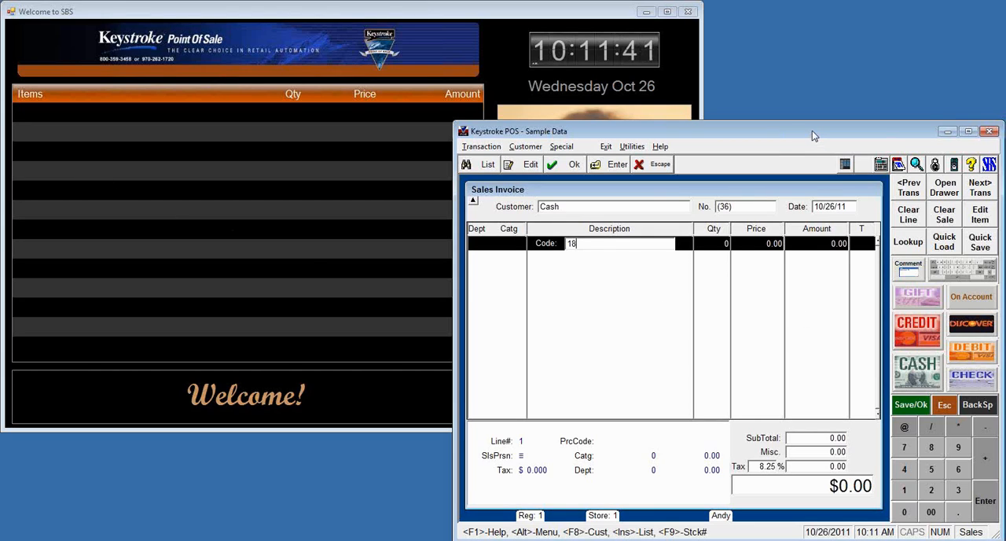
pyautogui.press('Return')
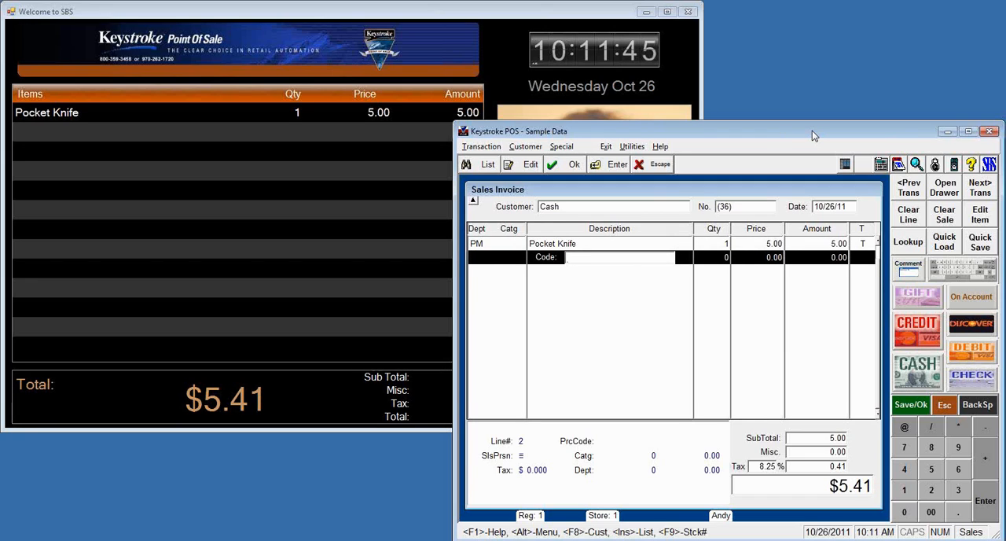
# Step: Move the Keystroke POS window clear of the customer display's totals and add item code 22, Hole Punch - 2 Hole
pyautogui.moveTo(799, 131); pyautogui.dragTo(844, 132)
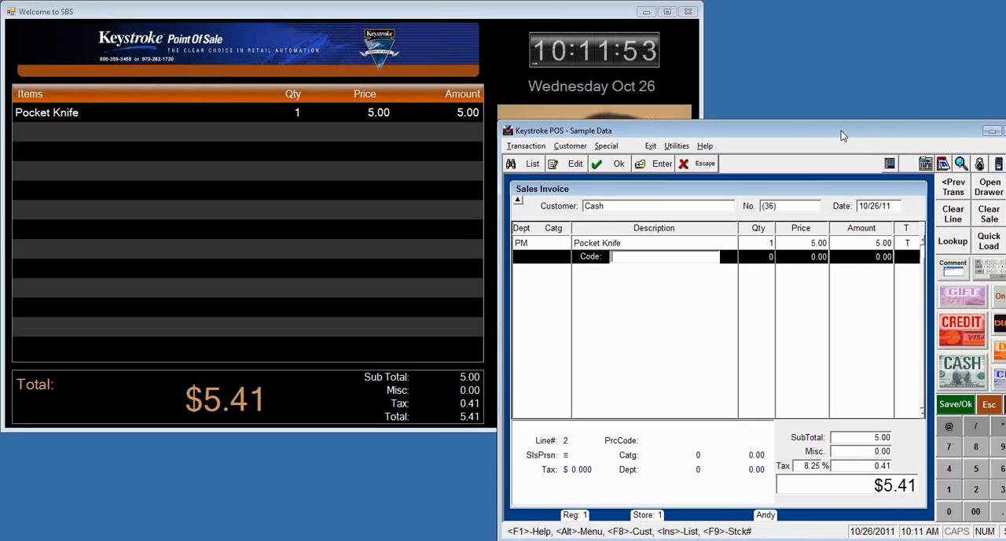
pyautogui.click(502, 12)
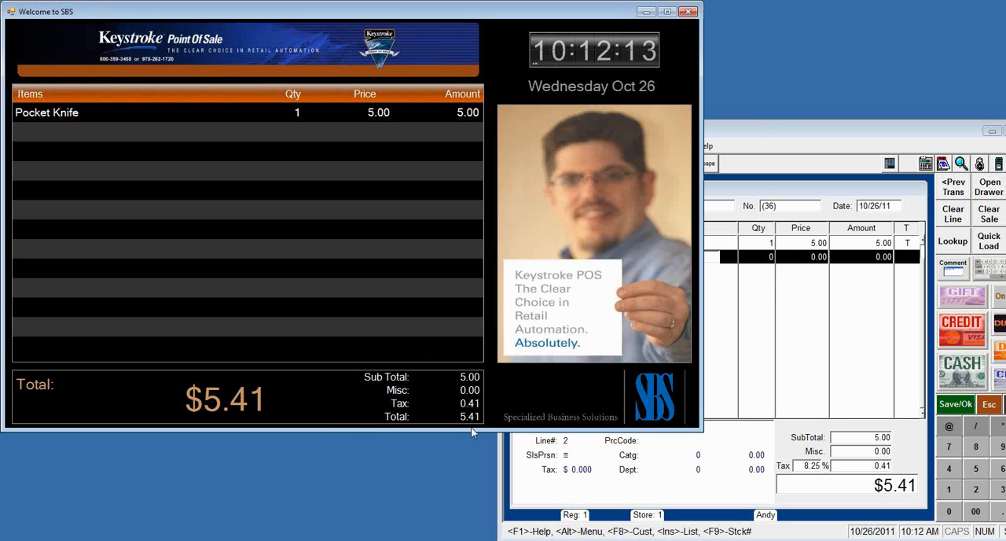
pyautogui.click(840, 128)
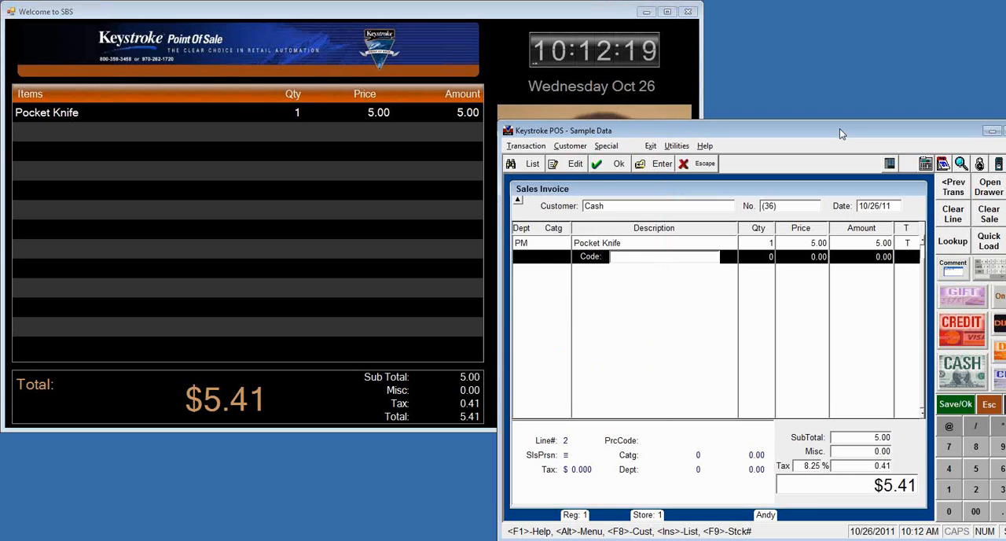
pyautogui.write('22')
pyautogui.press('Return')
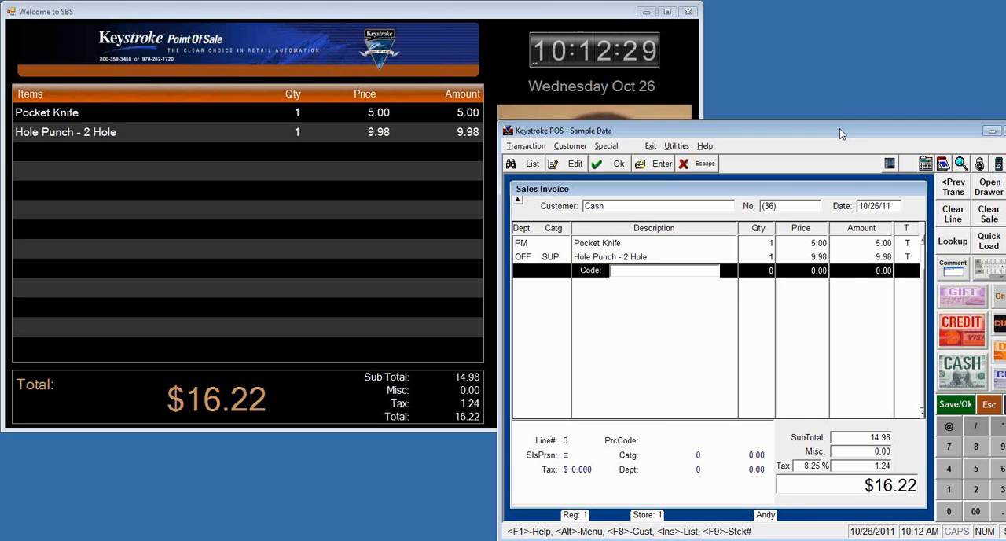
# Step: Change the invoice's customer from Cash to Anne's Big Store by entering its customer number
pyautogui.click(613, 208)
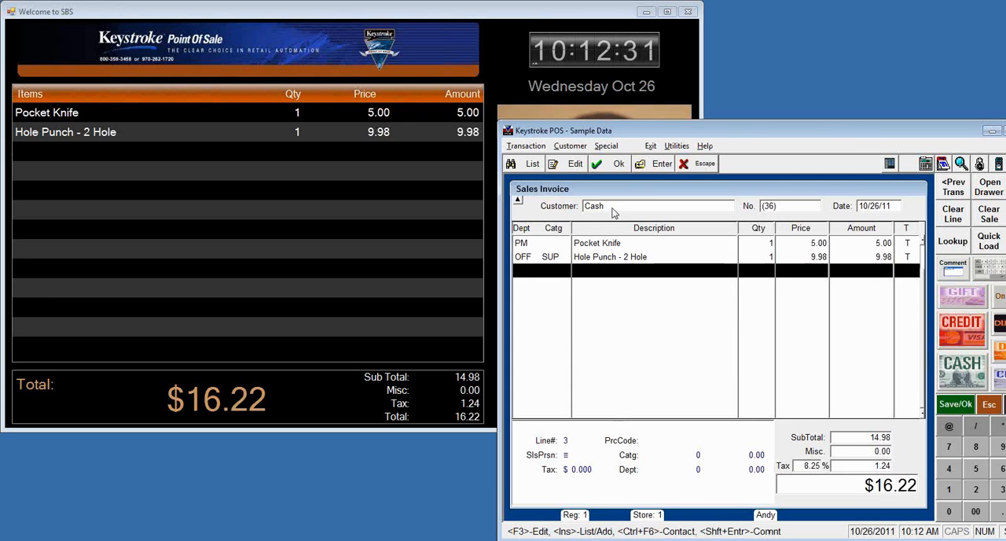
pyautogui.write('36')
pyautogui.press('Return')
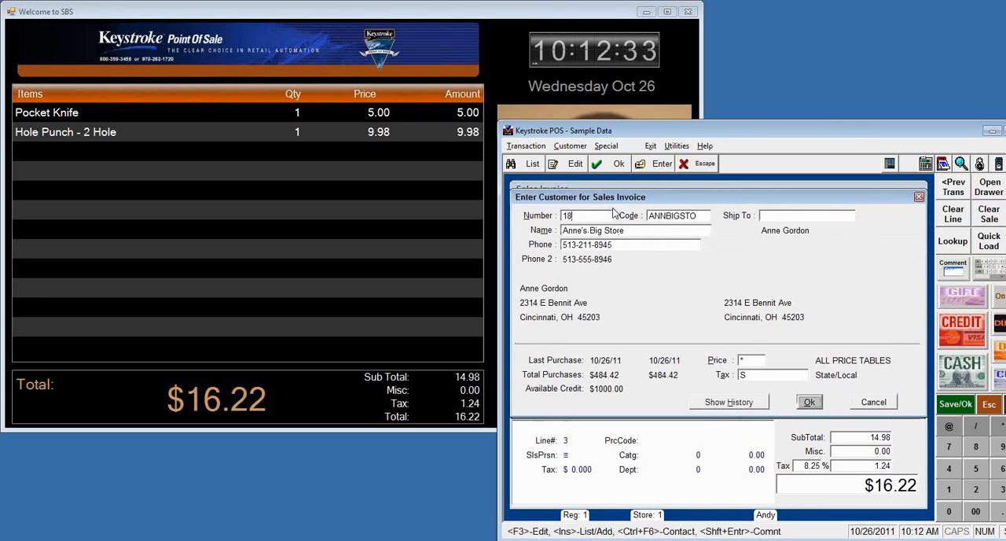
pyautogui.press('Return')
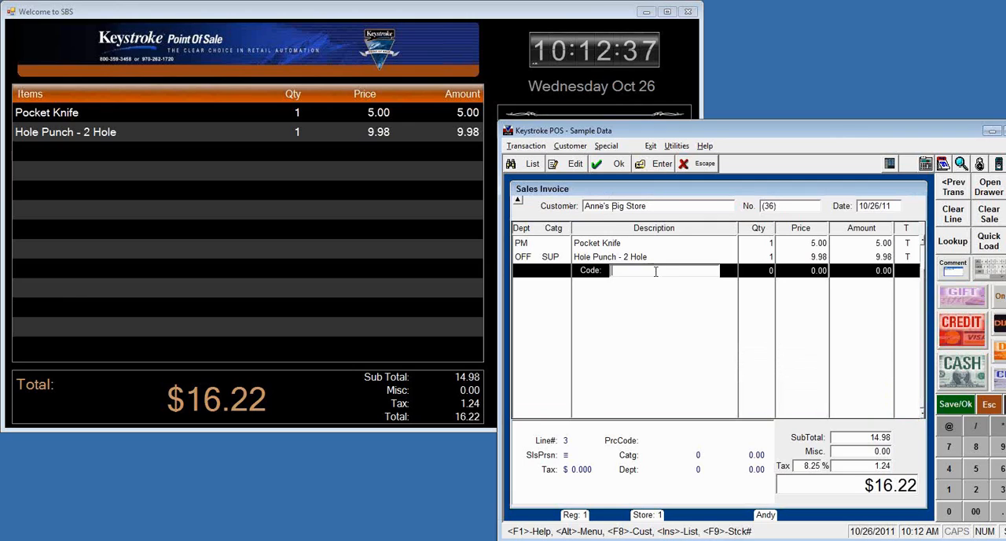
# Step: Add item code 3, Paper Clip Holder, and item code 4, Envelope, Clasp 12X15 100 Ct., to the invoice
pyautogui.write('3')
pyautogui.press('Return')
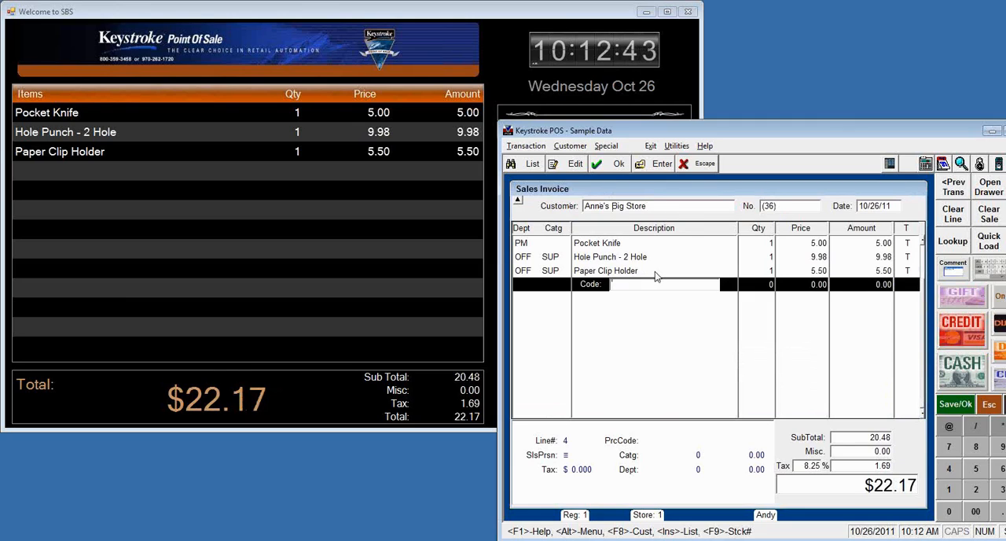
pyautogui.write('4')
pyautogui.press('Return')
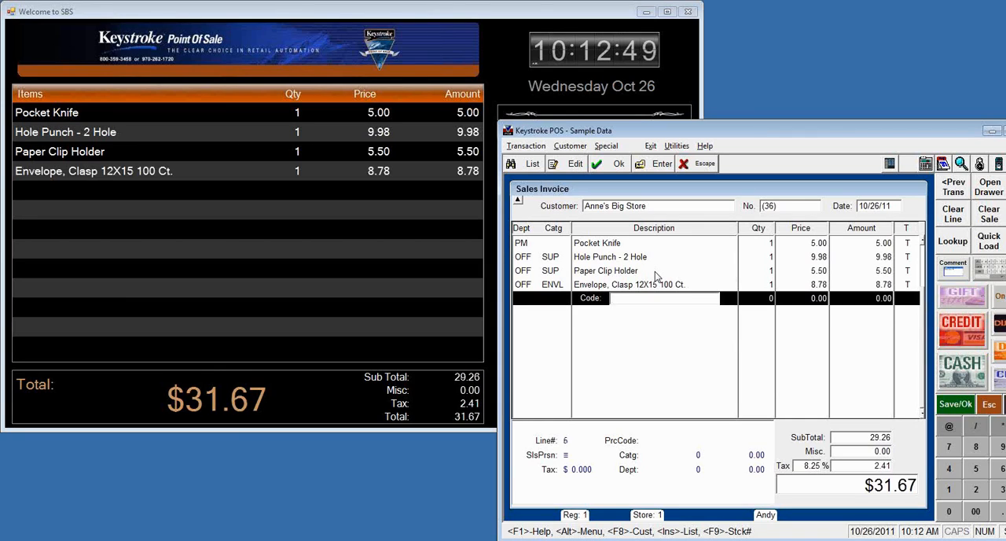
# Step: Proceed to complete the sale and record a check payment of 20.00 with reference 12345
pyautogui.press('Return')
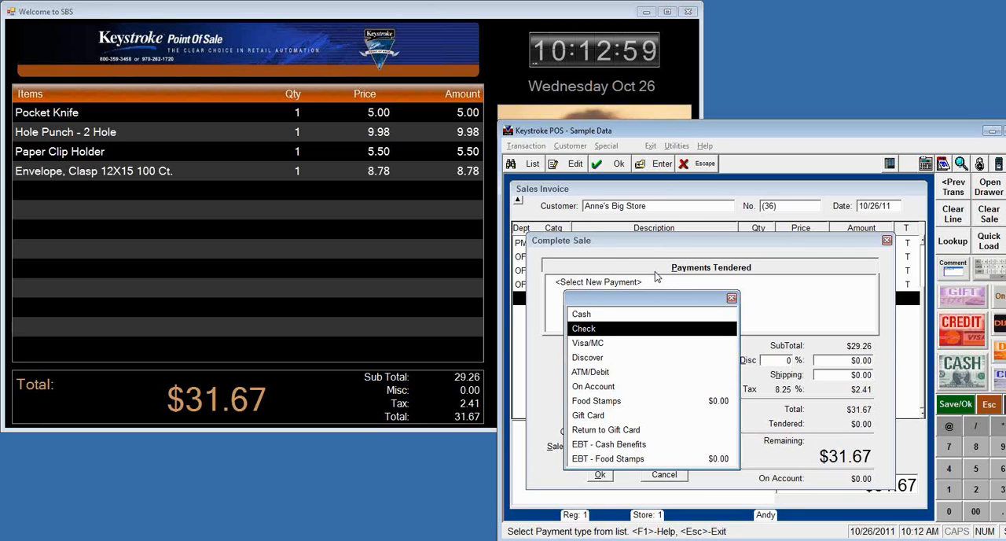
pyautogui.press('Return')
pyautogui.write('12345')
pyautogui.press('Return')
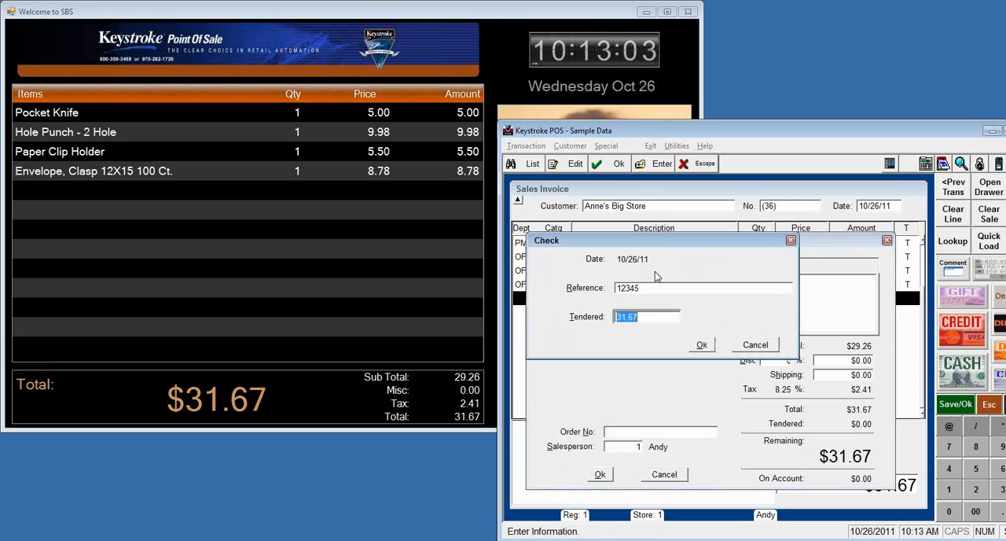
pyautogui.write('20.00')
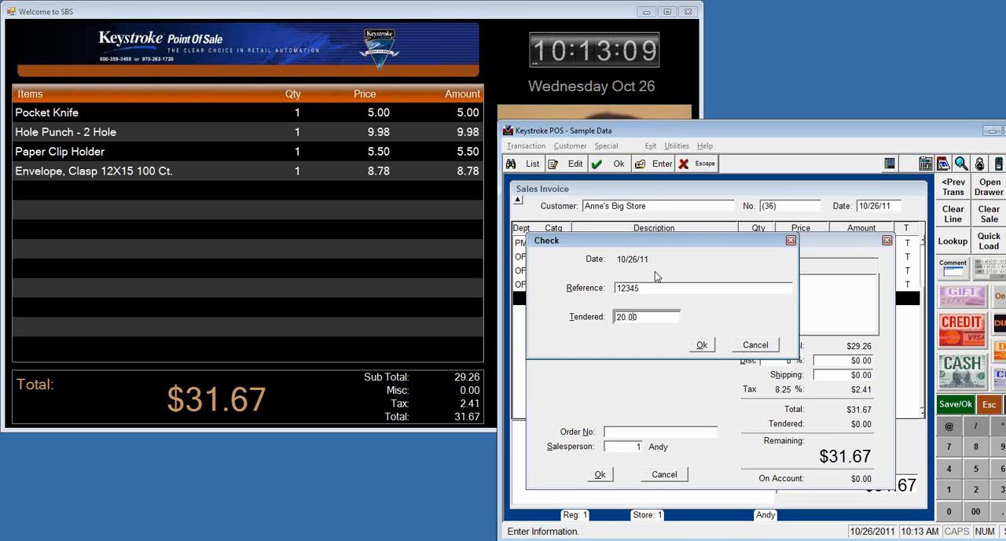
pyautogui.press('Tab')
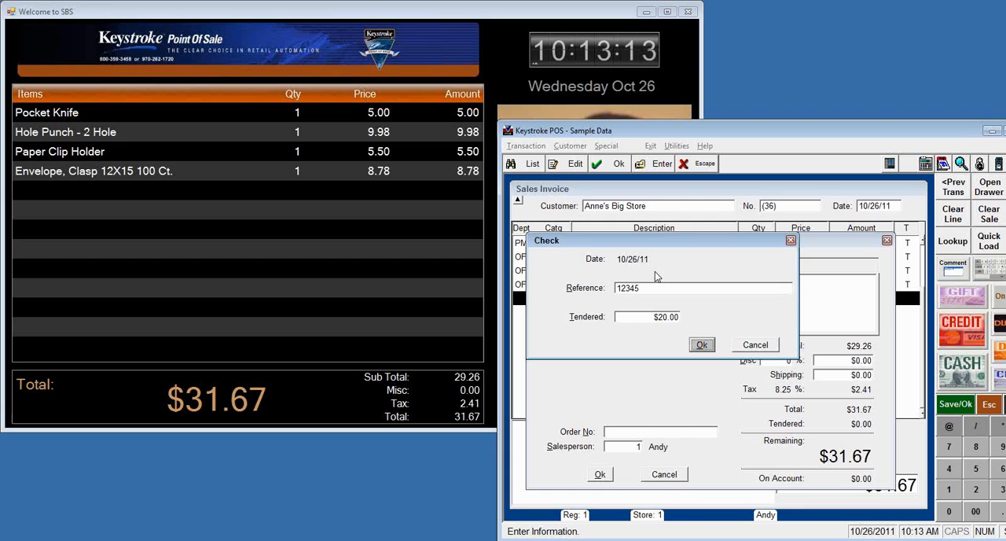
pyautogui.press('Return')
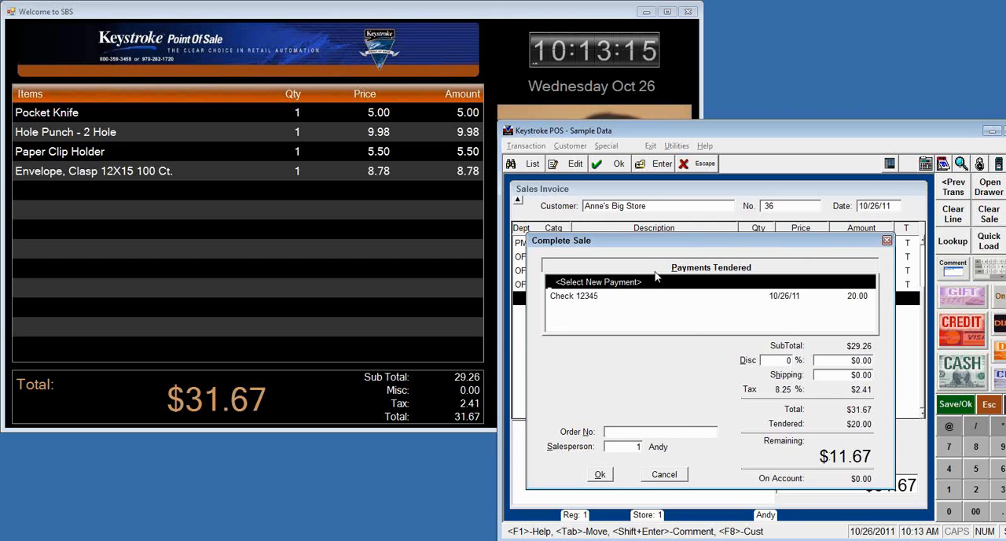
# Step: Add a second payment in cash with 15.00 tendered
pyautogui.press('Return')
pyautogui.press('Up')
pyautogui.press('Return')
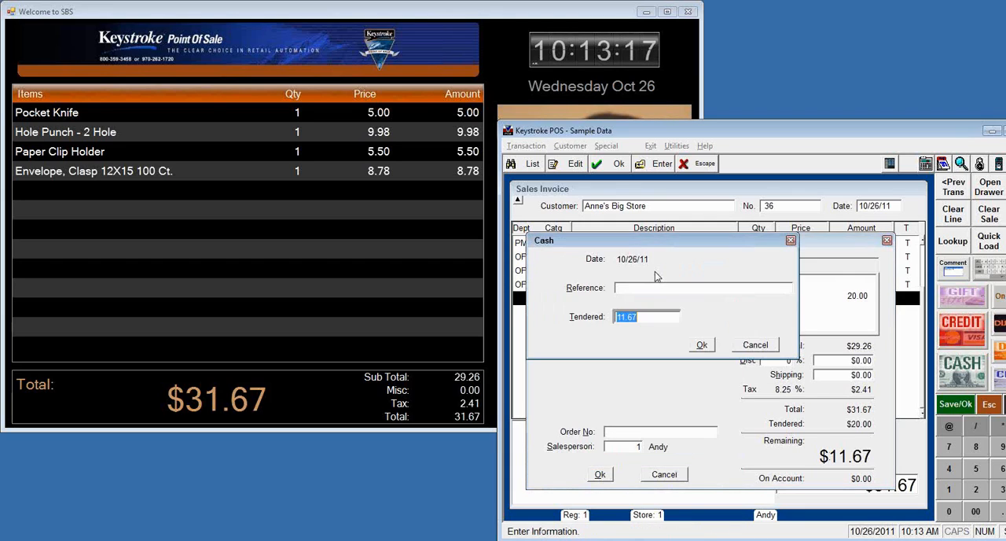
pyautogui.write('15.00')
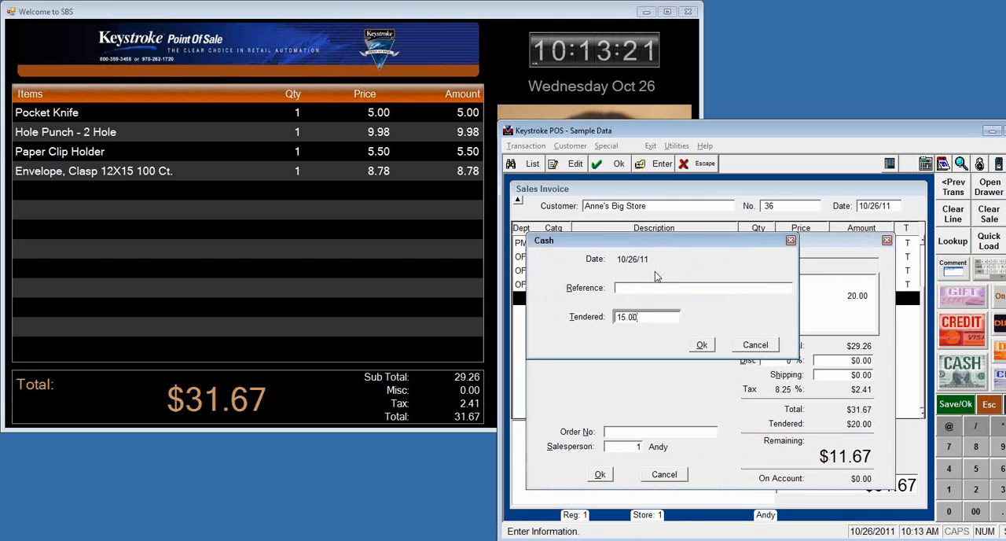
pyautogui.press('Tab')
pyautogui.press('Return')
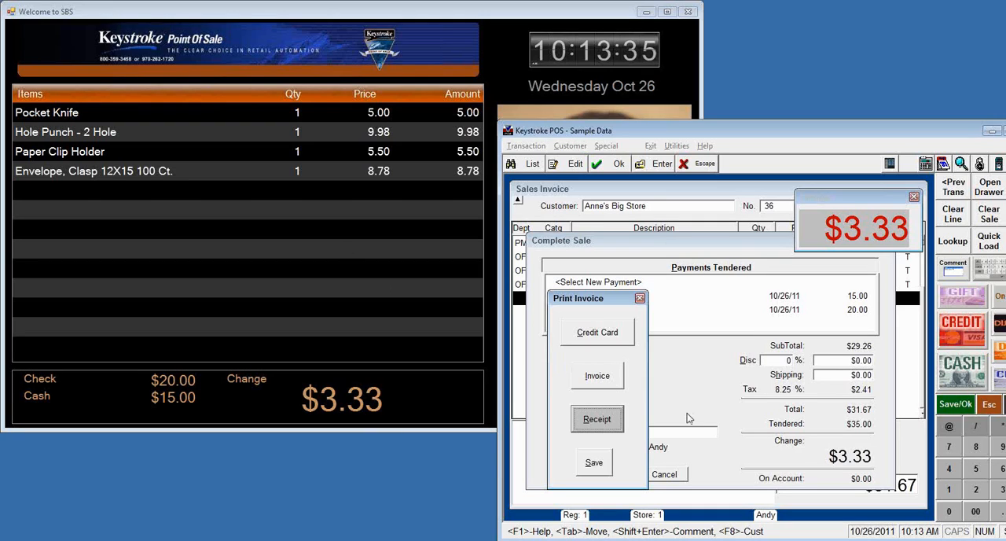
# Step: Save the completed sale and start the next invoice for Anne's Big Store by entering its customer number
pyautogui.click(594, 464)
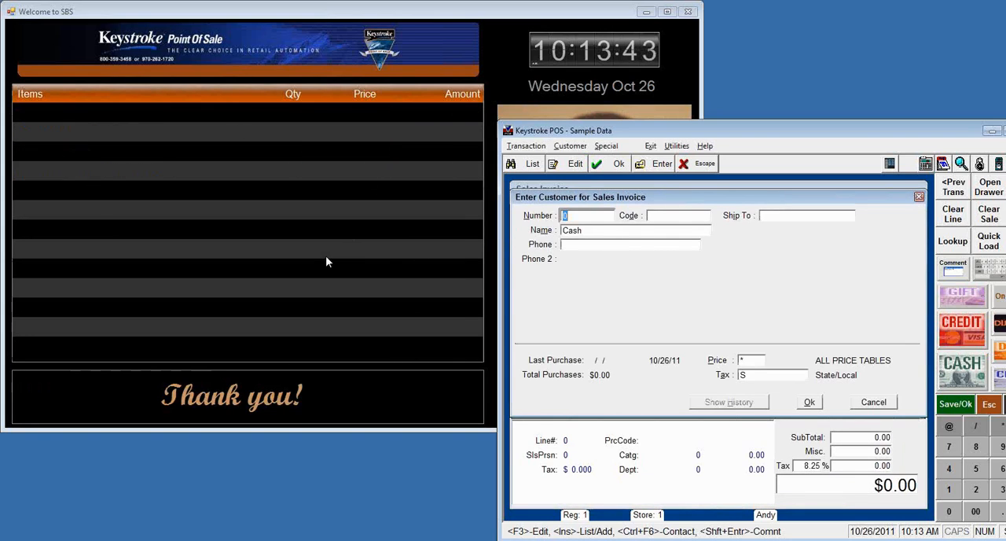
pyautogui.write('18')
pyautogui.press('Return')
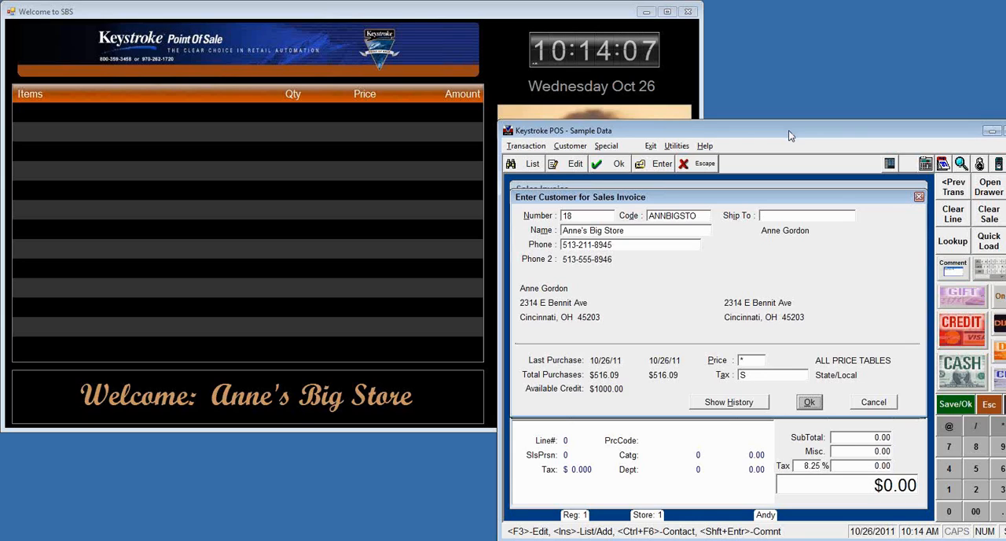
pyautogui.press('Return')
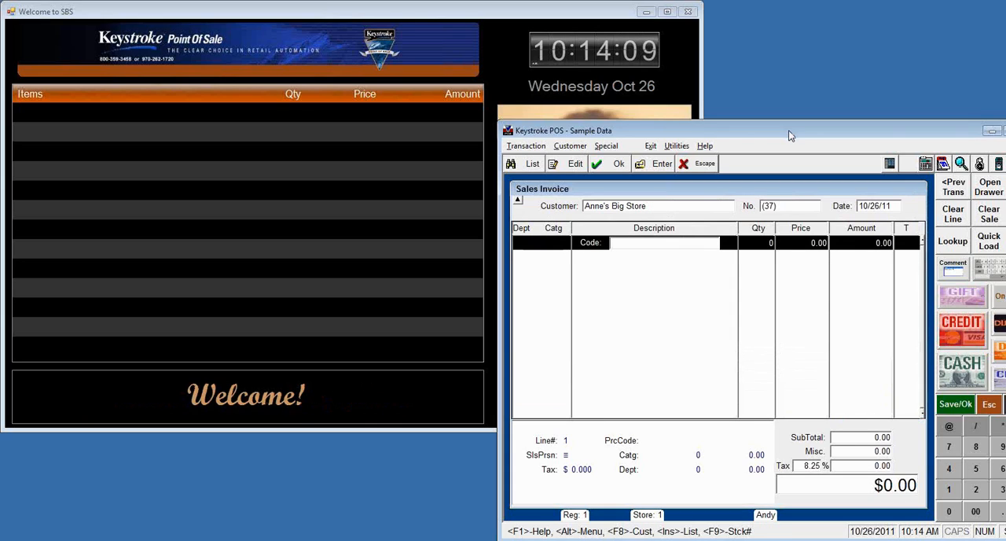
# Step: Review the transaction Dataport parameters, including the export checkpoints and file names, and close them without changes
pyautogui.click(533, 150)
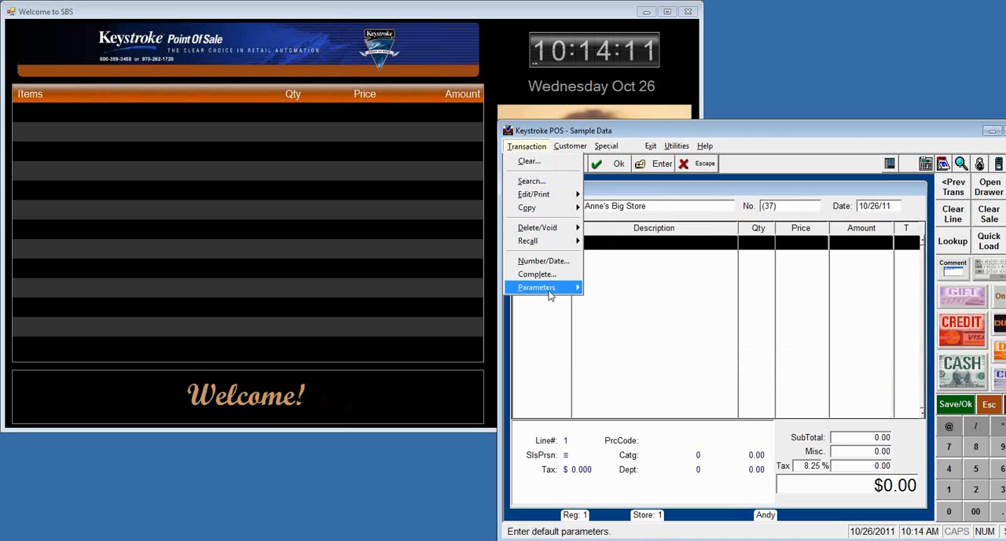
pyautogui.moveTo(551, 295)
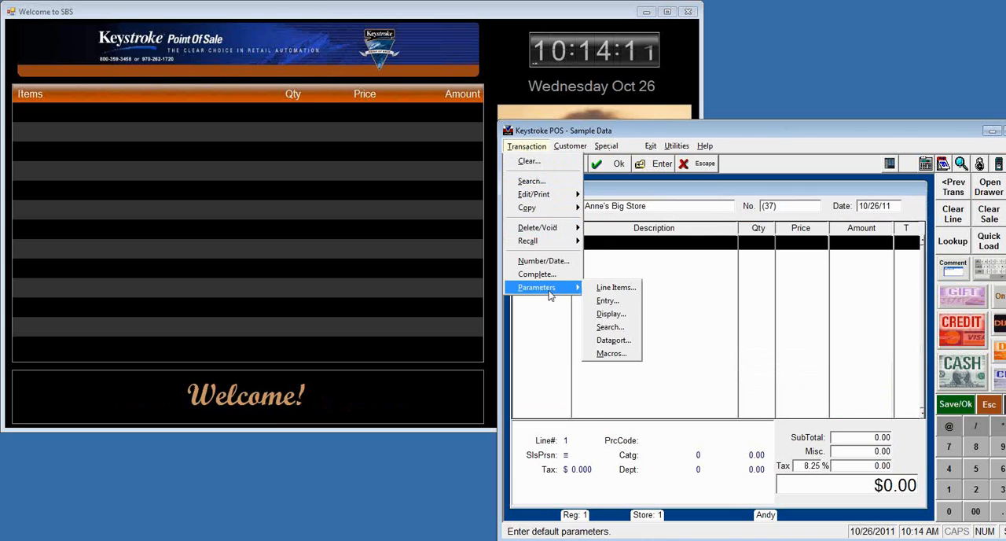
pyautogui.click(621, 341)
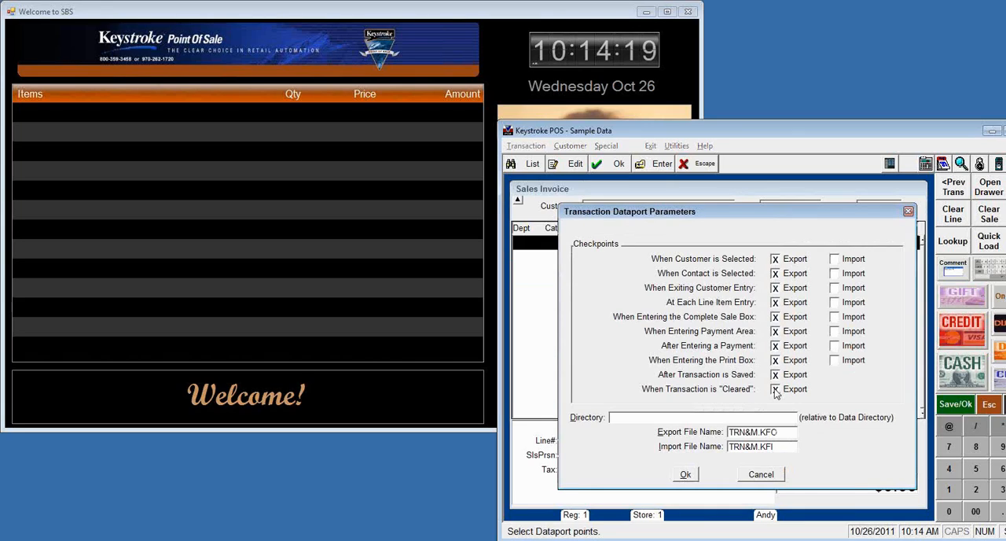
pyautogui.click(761, 474)
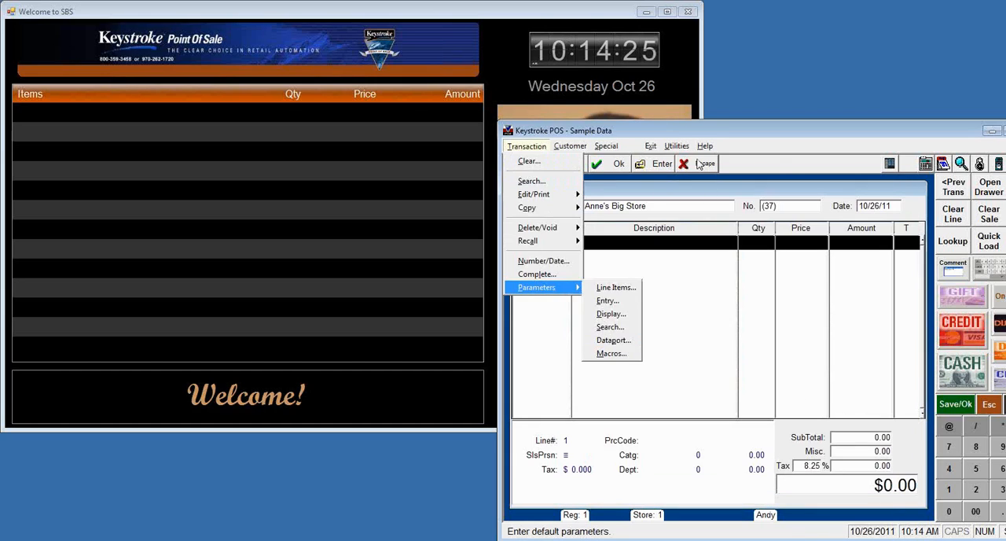
pyautogui.click(704, 130)
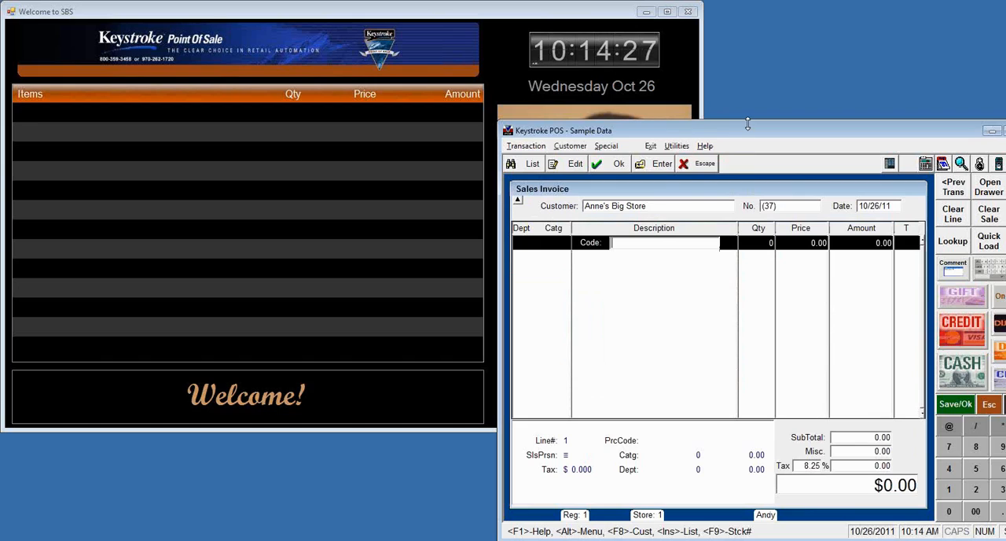
# Step: In the customer display's settings file selector, preview DigitalSignControllerSettings.xml, DigitalSignControllerSettingsWhite.xml, FourPanelVideo.xml and SinglePanel.XML
pyautogui.click(318, 14)
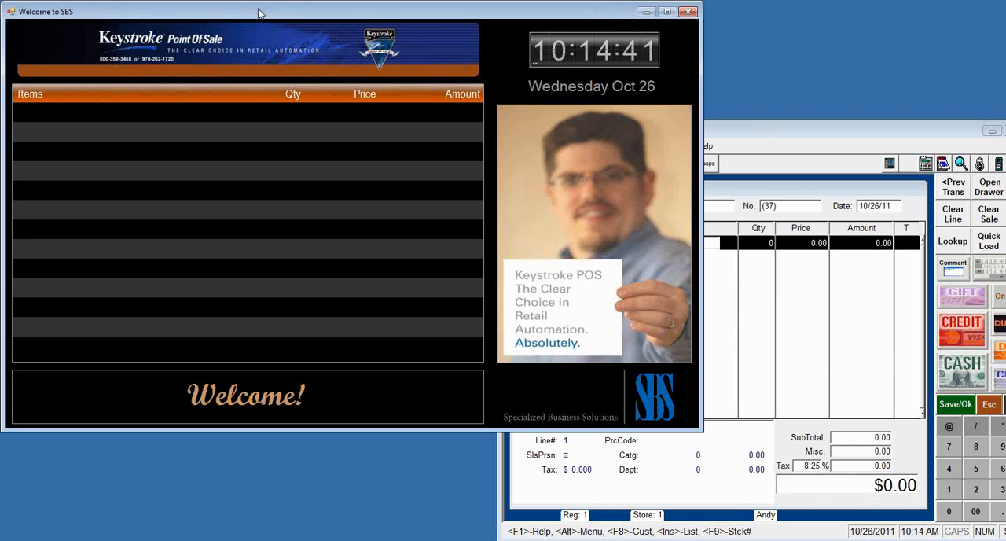
pyautogui.rightClick(231, 201)
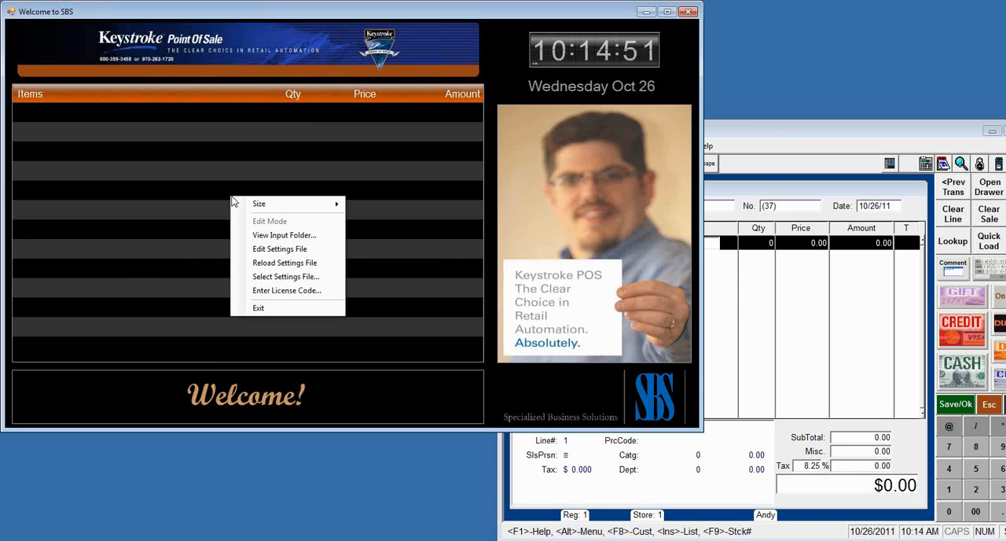
pyautogui.click(285, 278)
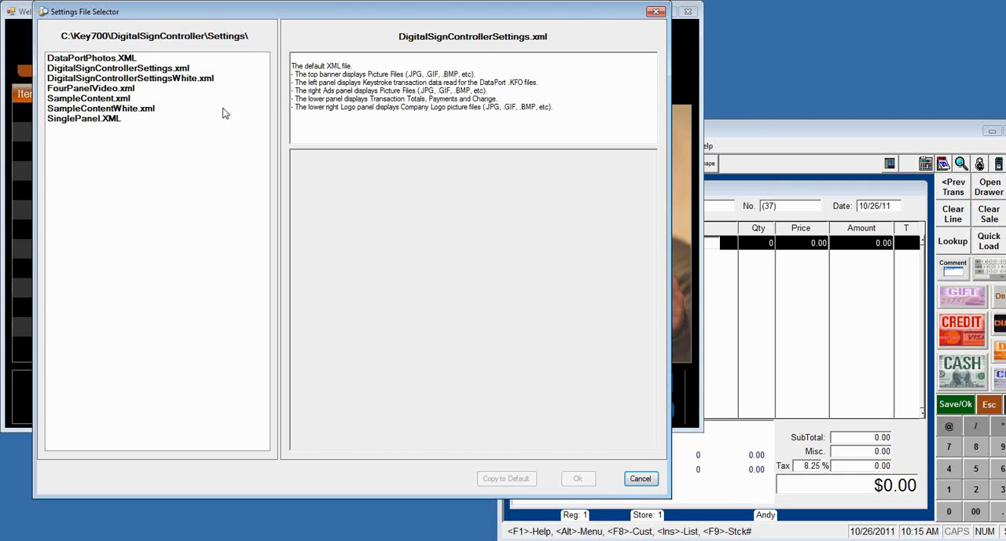
pyautogui.click(68, 69)
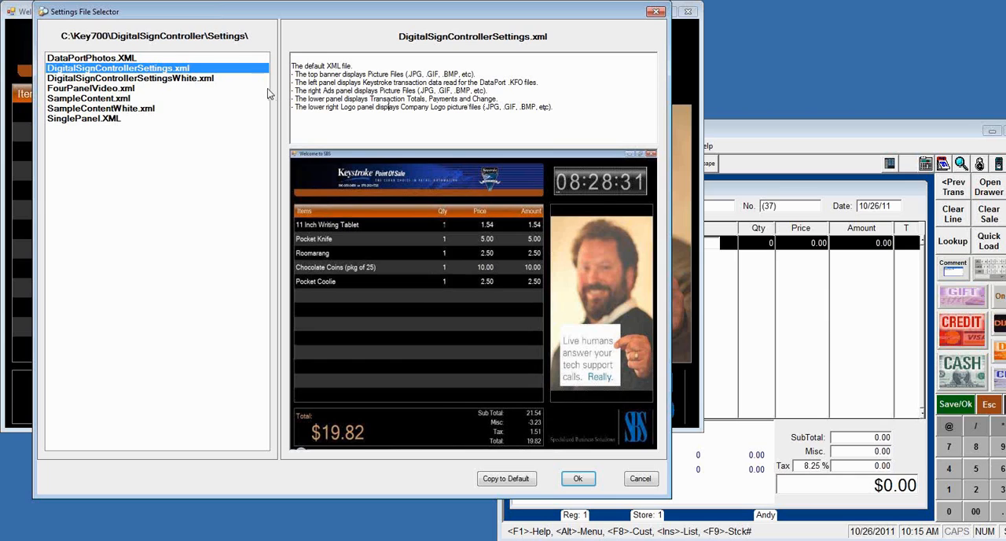
pyautogui.click(134, 81)
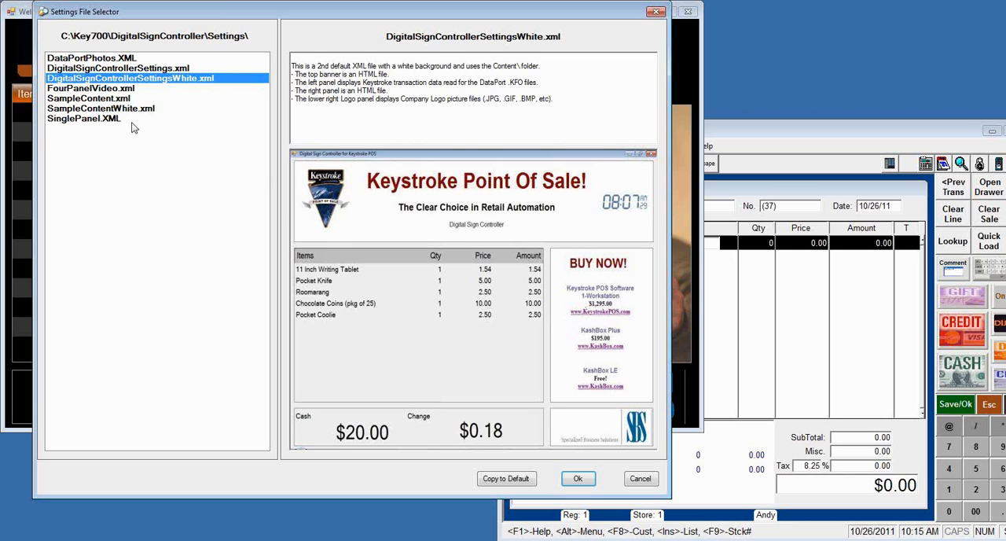
pyautogui.click(85, 90)
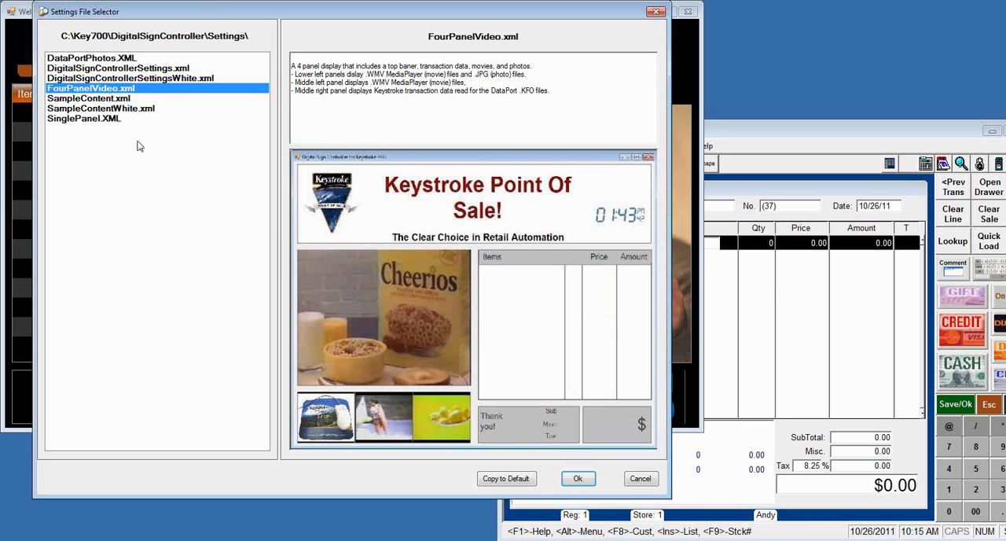
pyautogui.click(89, 124)
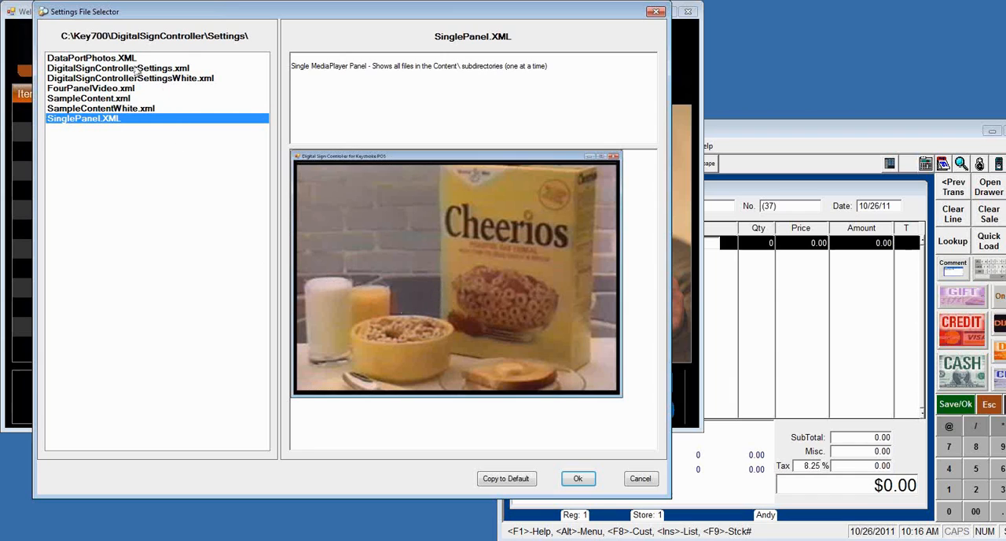
# Step: Load the DataPortPhotos.XML settings file and restore the customer display from its maximized size
pyautogui.click(95, 61)
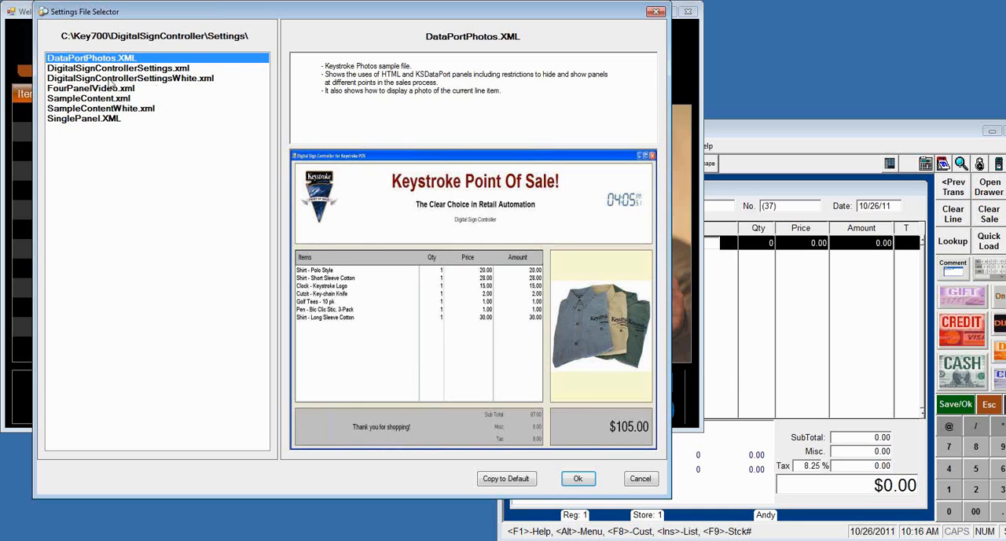
pyautogui.click(579, 480)
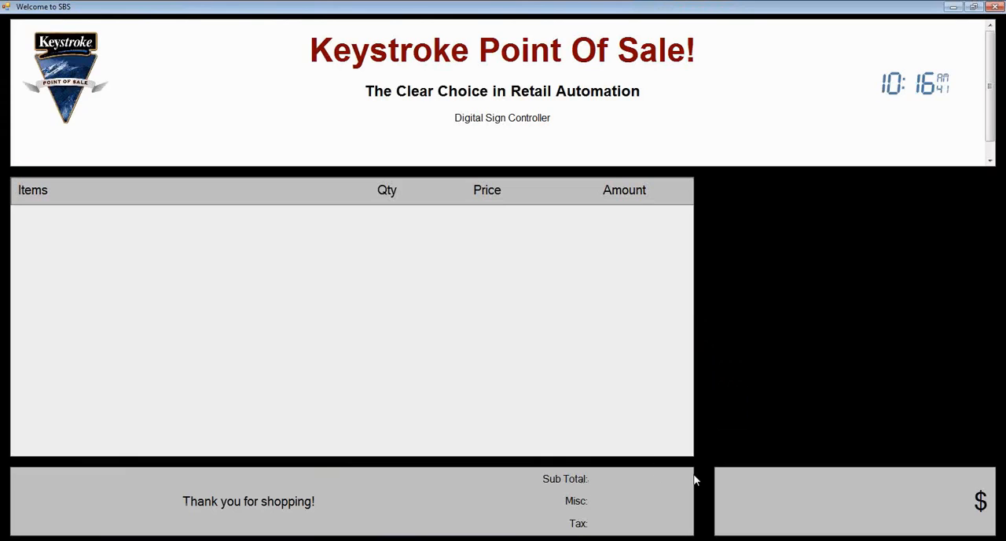
pyautogui.click(976, 8)
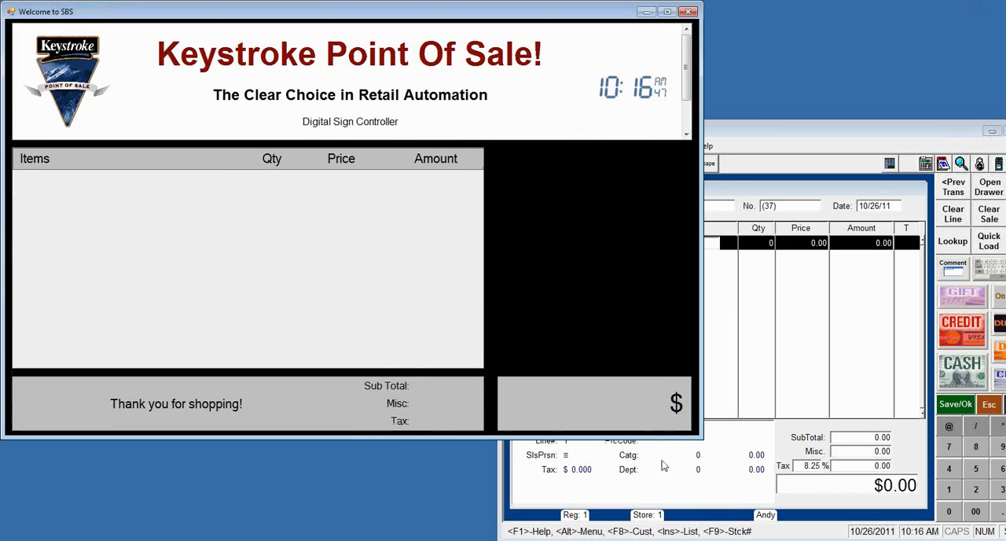
# Step: Switch to Keystroke POS, search the item list for "shirt" and move the product photo window off the customer display
pyautogui.click(779, 139)
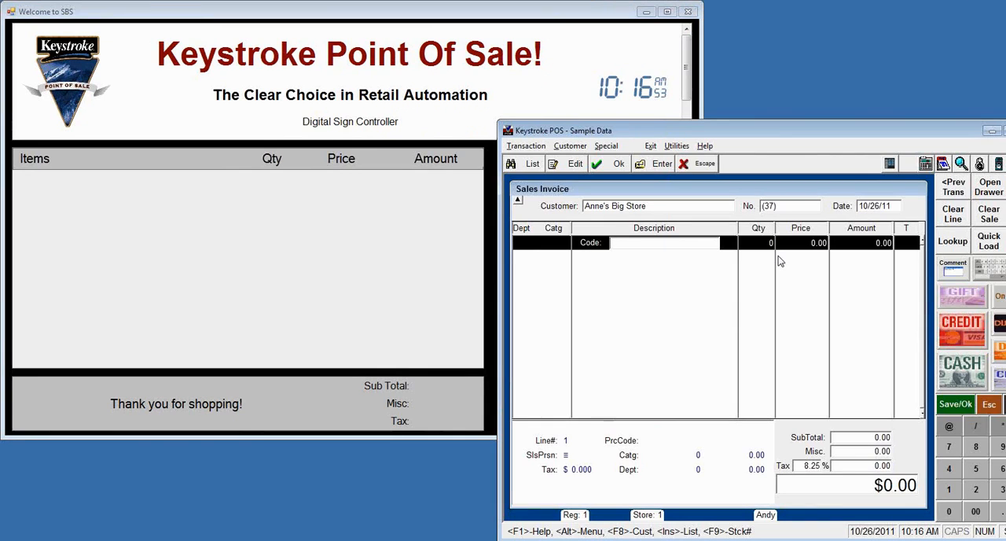
pyautogui.press('Insert')
pyautogui.write('sh')
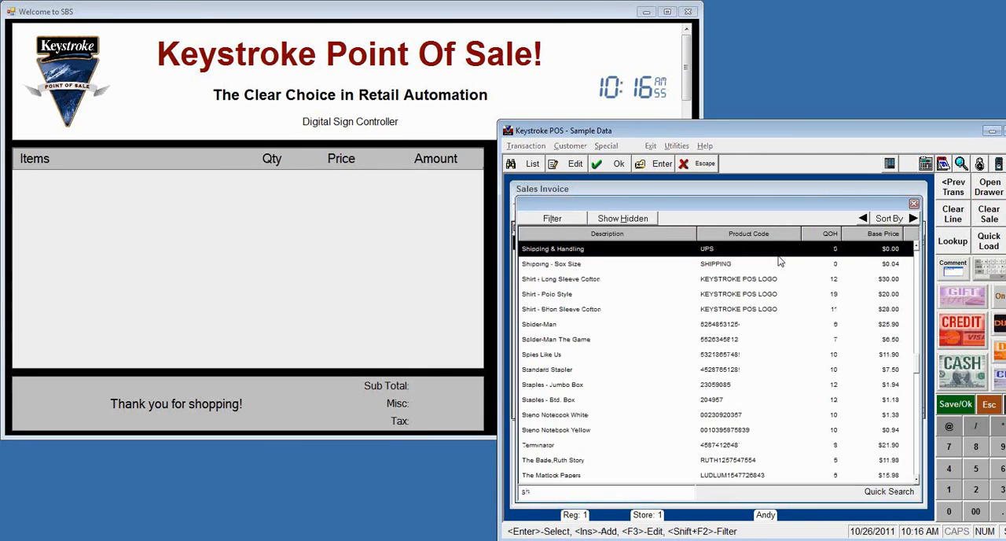
pyautogui.write('irt')
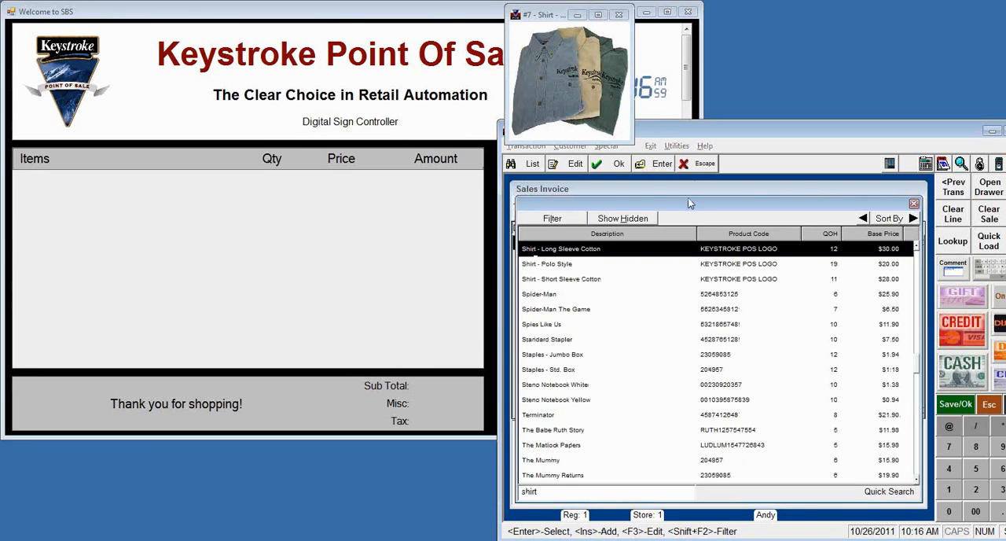
pyautogui.moveTo(551, 19); pyautogui.dragTo(845, 21)
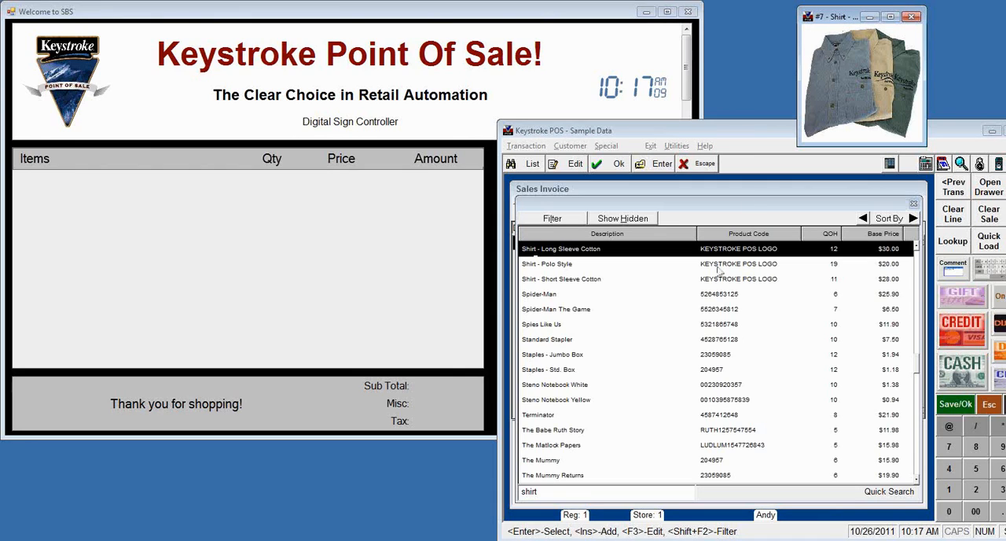
# Step: Add the Shirt - Long Sleeve Cotton in Khaki, size X-Large, to the invoice
pyautogui.doubleClick(669, 254)
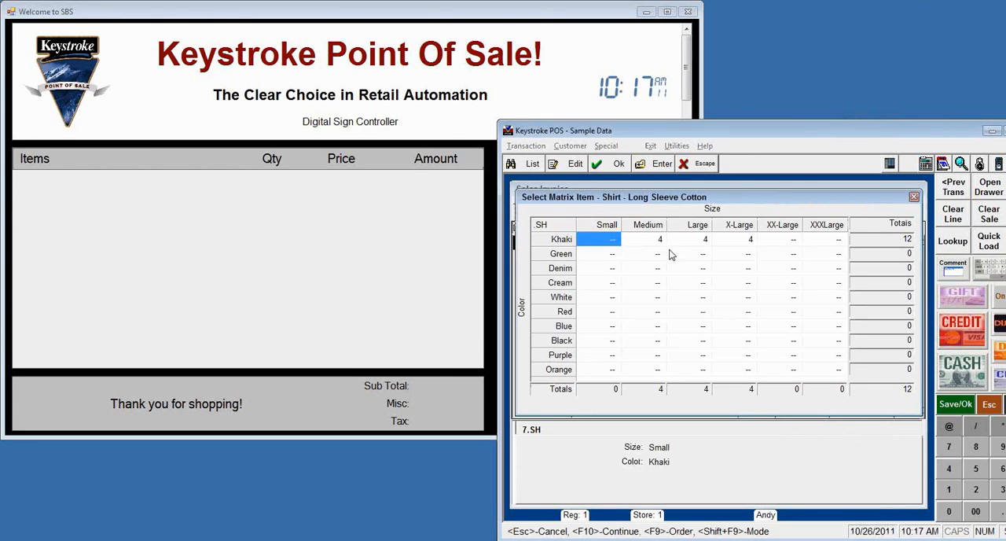
pyautogui.press('Right')
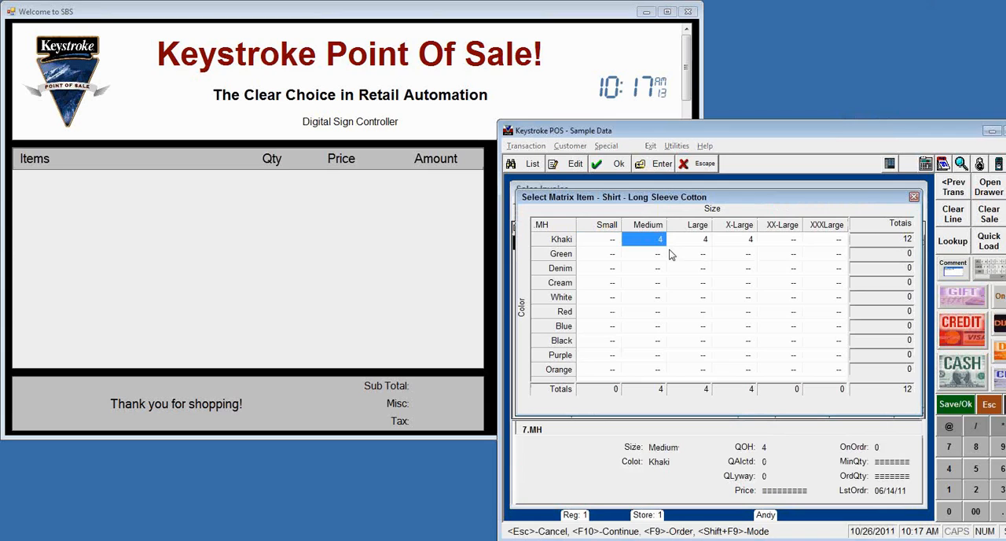
pyautogui.press('Right')
pyautogui.press('Right')
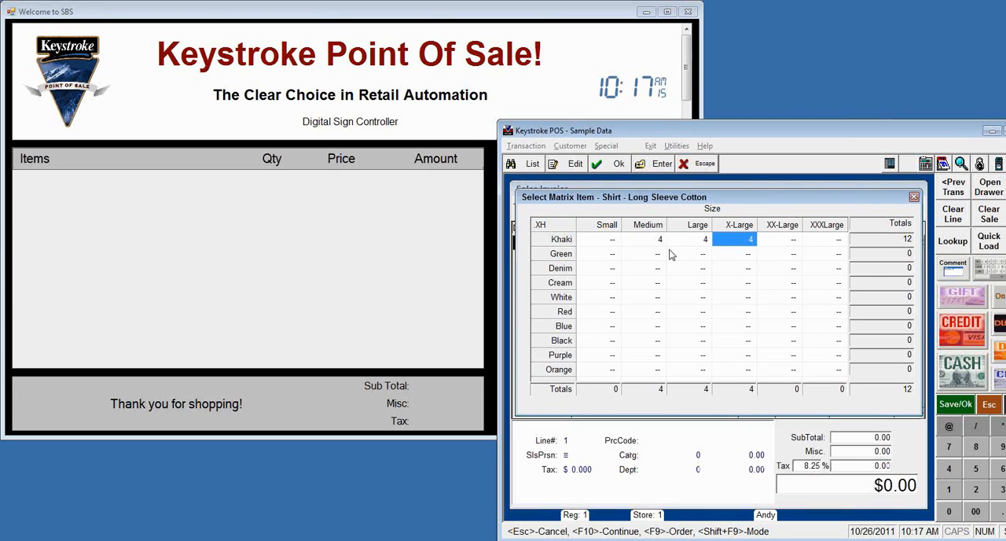
pyautogui.press('F10')
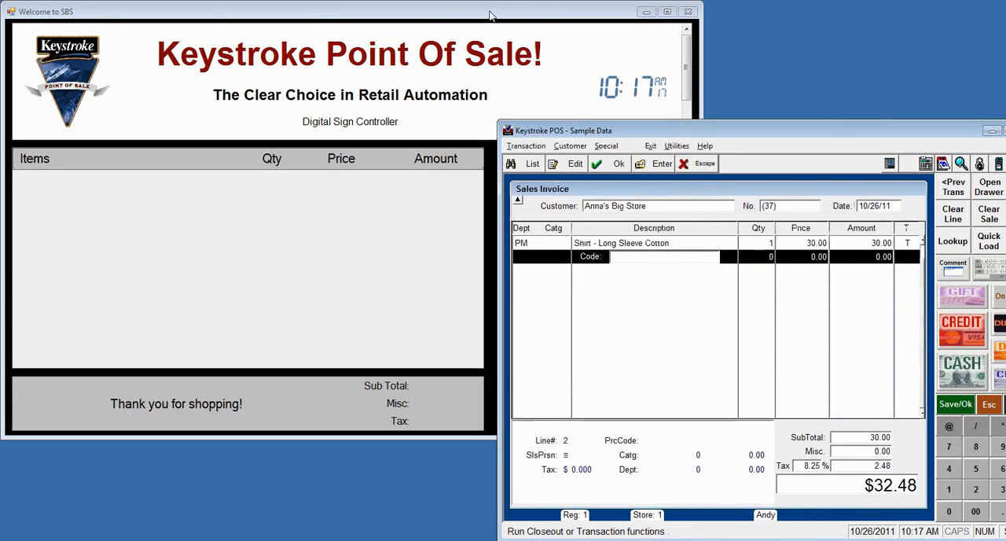
# Step: Edit the customer display's settings file so DefaultKSDataportFile reads ..\TUTOR\TRN1.KFO, save it and minimize Notepad
pyautogui.click(489, 15)
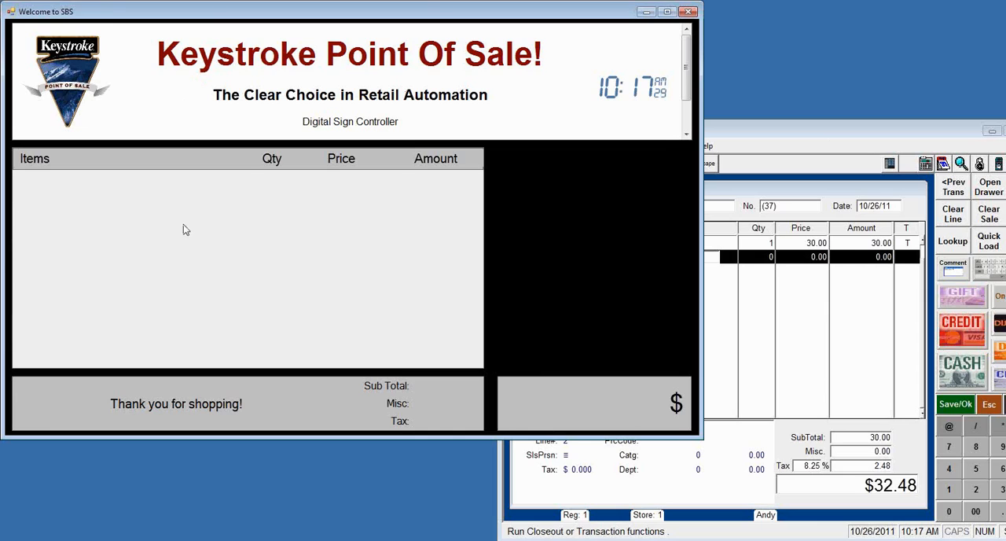
pyautogui.rightClick(177, 244)
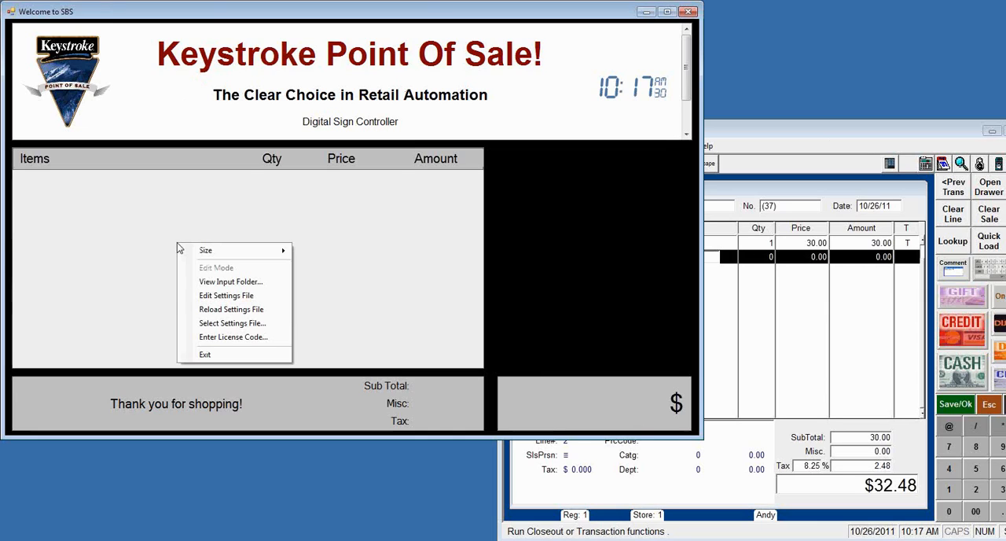
pyautogui.click(211, 296)
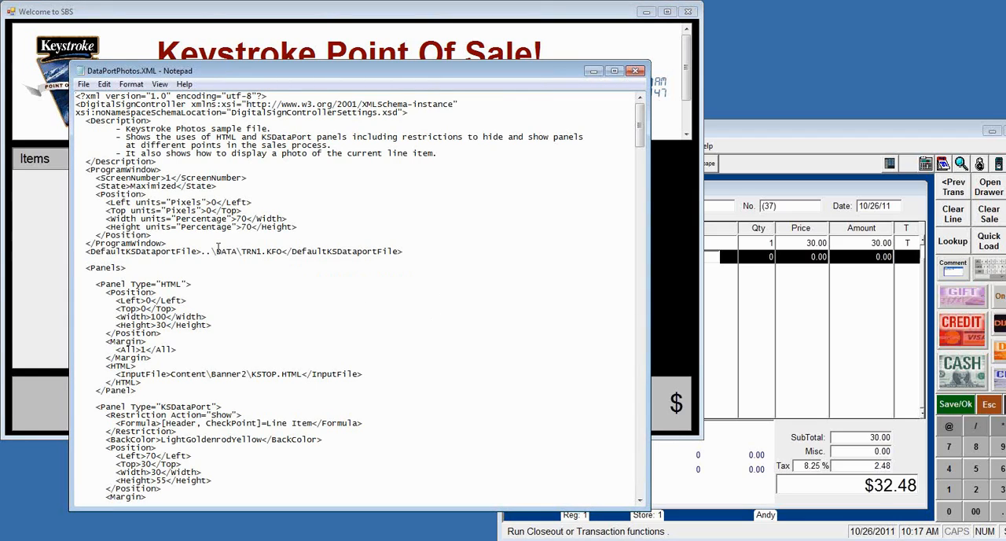
pyautogui.moveTo(217, 252); pyautogui.dragTo(236, 256)
pyautogui.write('TUTOR')
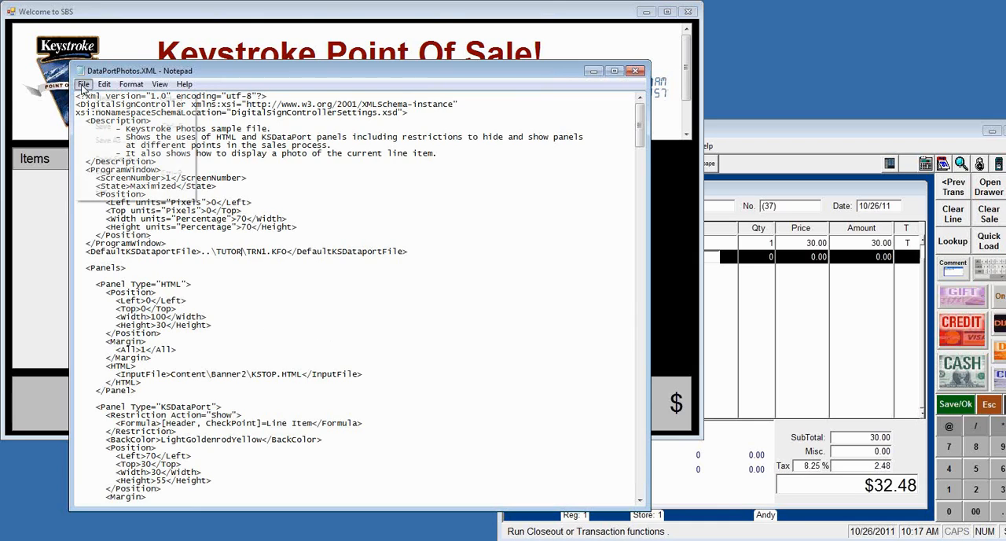
pyautogui.click(84, 84)
pyautogui.click(105, 126)
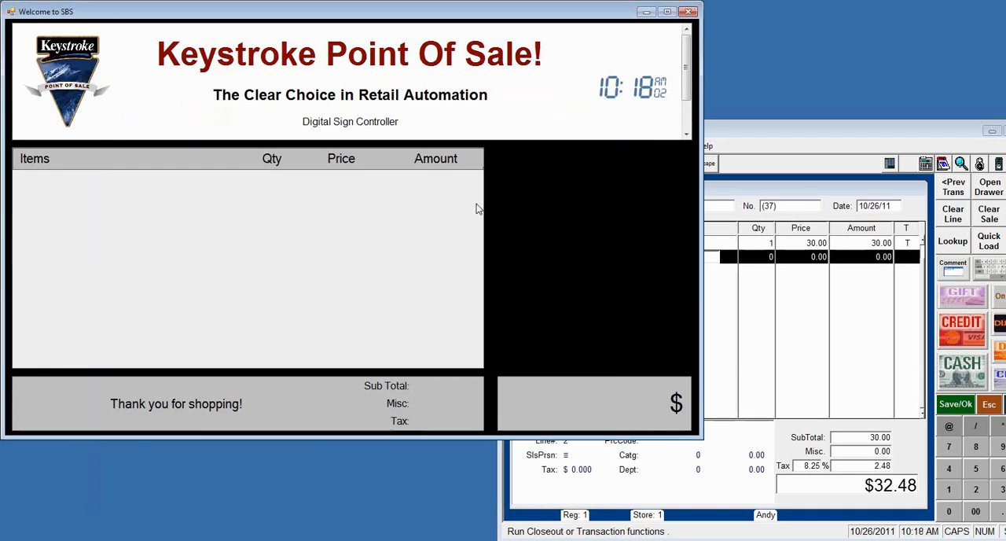
pyautogui.click(594, 72)
# Step: Reload the customer display's settings file and restore its window from the maximized size
pyautogui.rightClick(233, 227)
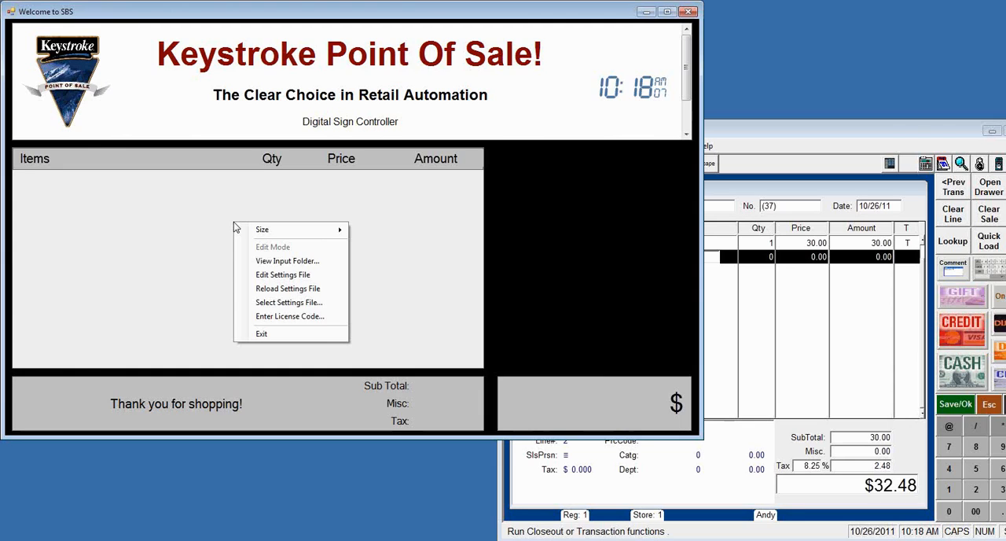
pyautogui.click(288, 289)
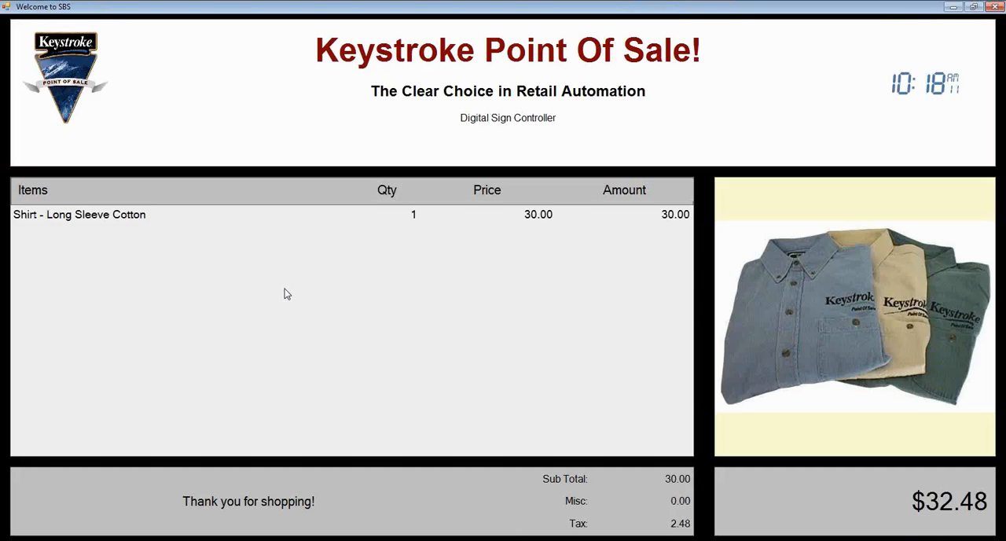
pyautogui.click(975, 8)
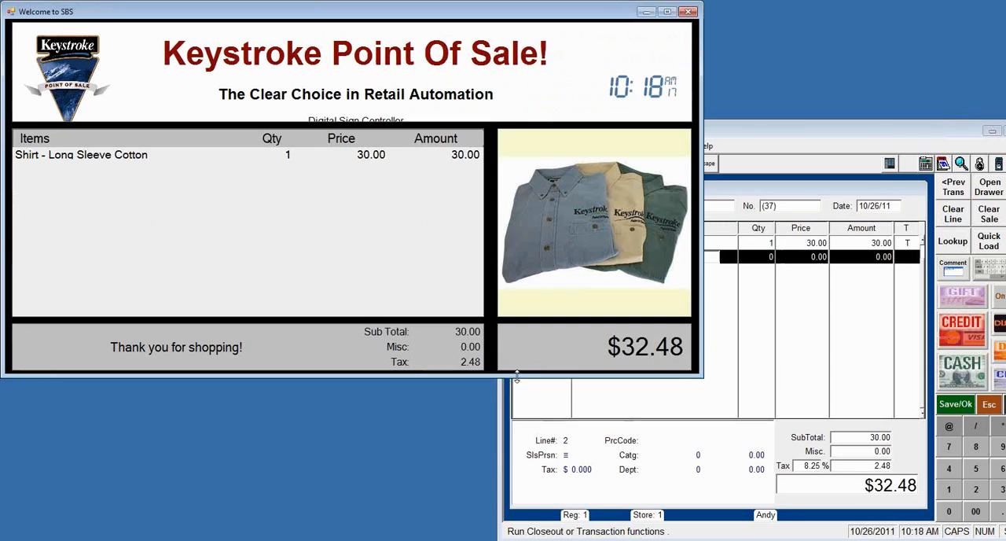
# Step: Make the customer display window slightly taller and bring Keystroke POS back to the front
pyautogui.moveTo(519, 381); pyautogui.dragTo(518, 401)
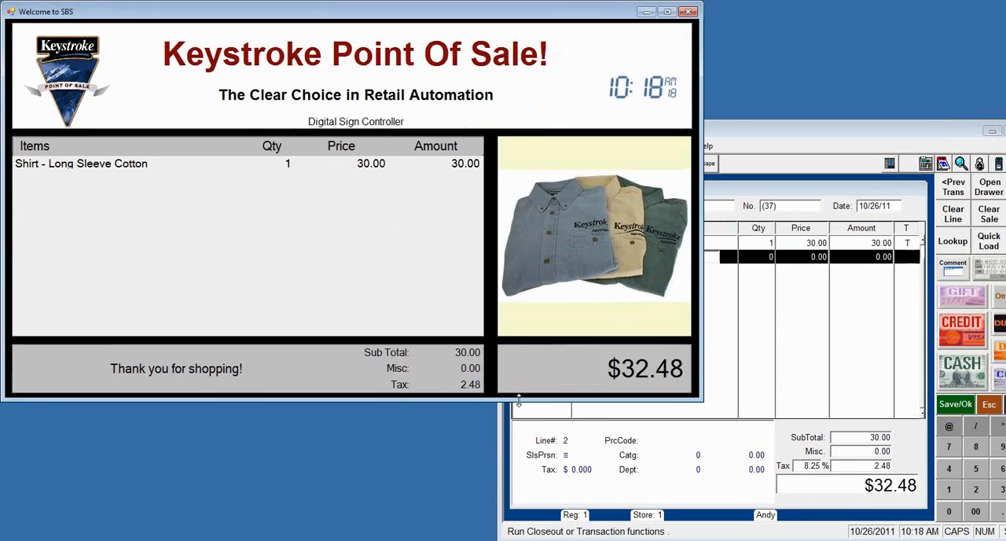
pyautogui.click(796, 130)
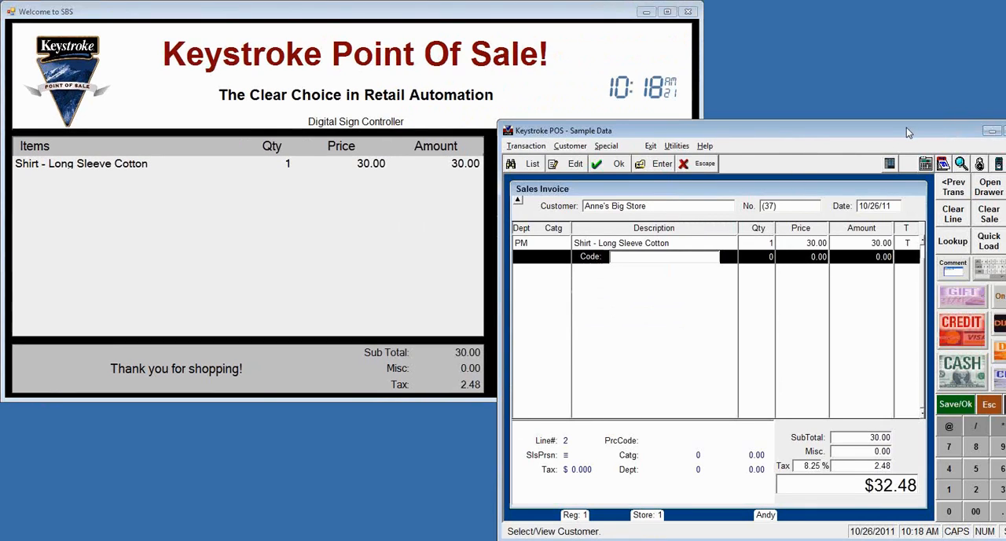
pyautogui.click(990, 134)
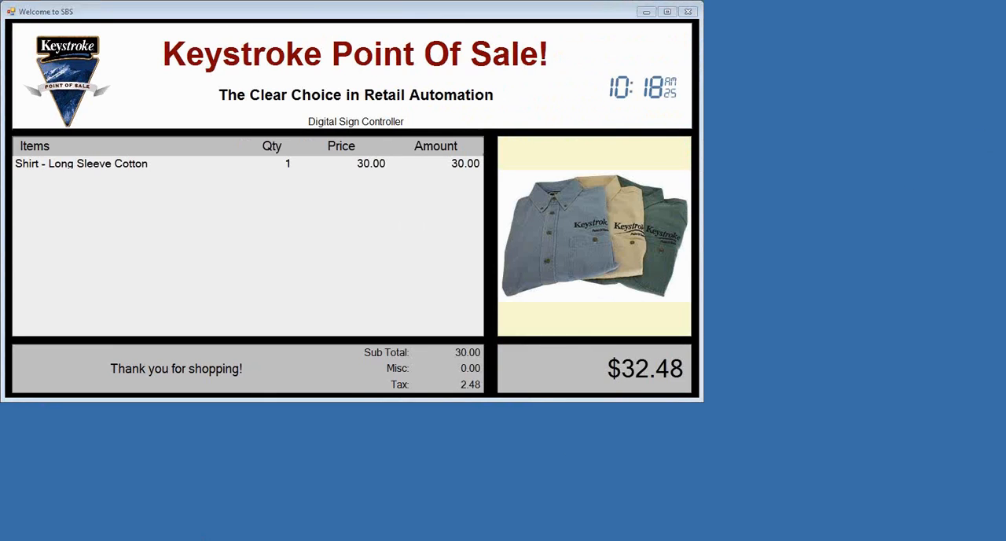
pyautogui.hotkey('alt', 'Tab')
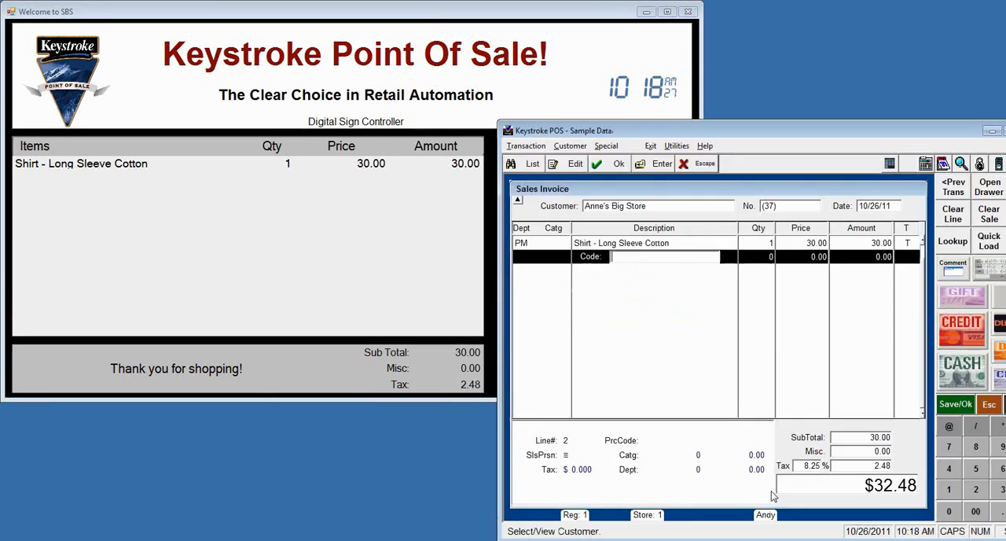
# Step: Add the 8 x 9.5 Soft Mousepad to the invoice from the item list and bring the customer display to the front
pyautogui.press('F2')
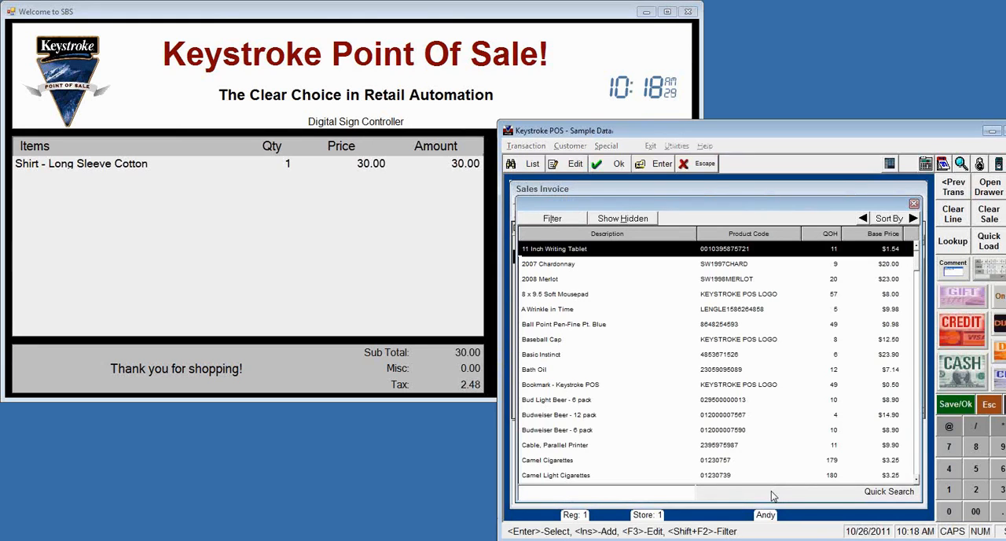
pyautogui.press('Down')
pyautogui.press('Down')
pyautogui.press('Down')
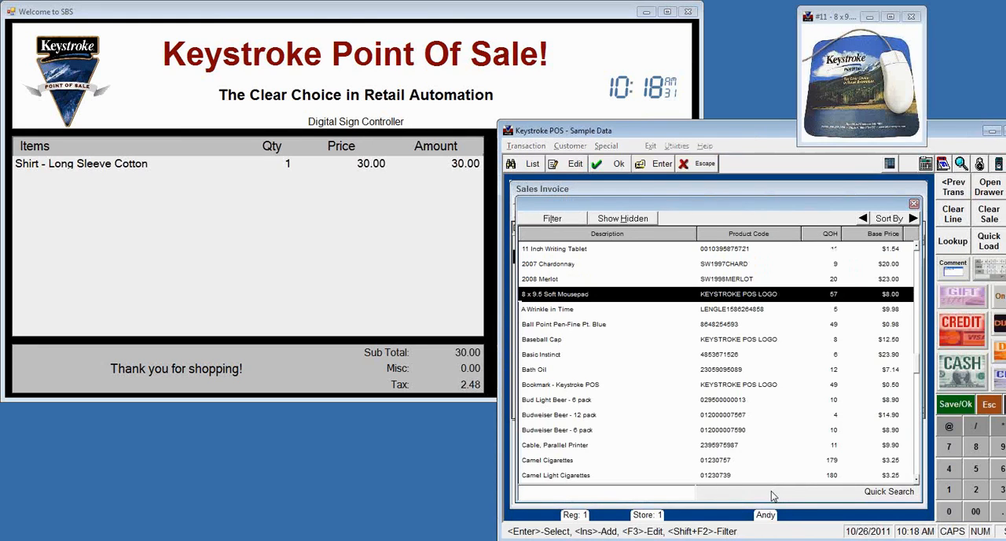
pyautogui.press('Return')
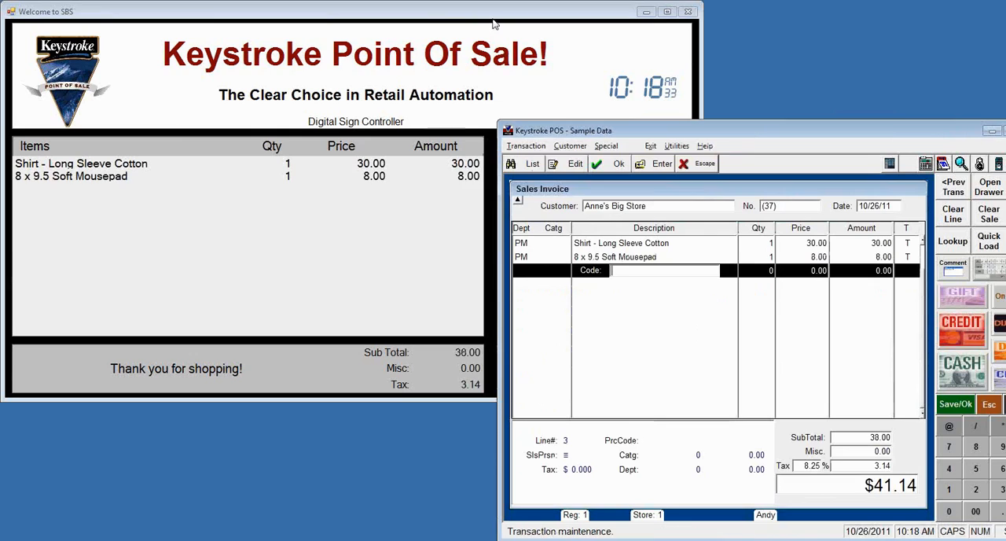
pyautogui.click(513, 13)
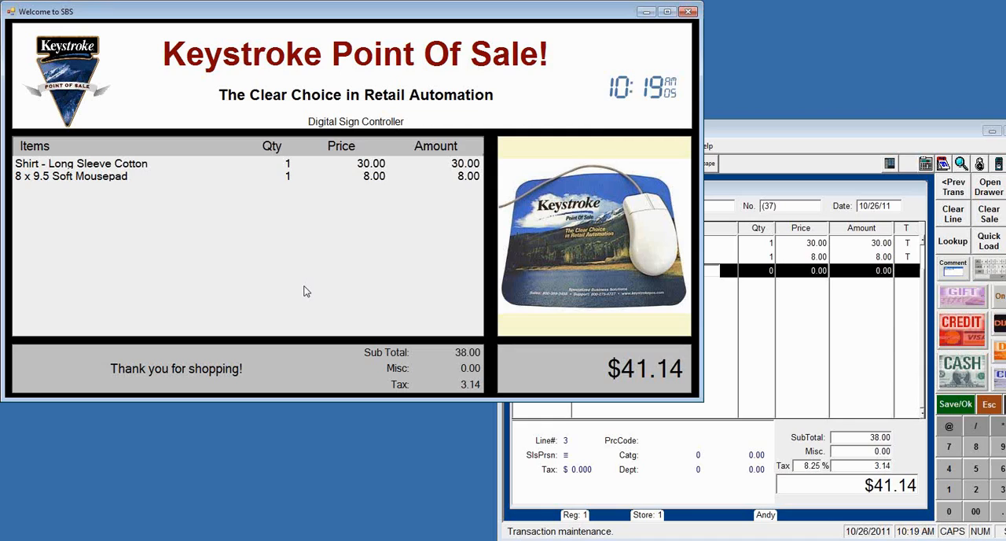
# Step: Open the customer display's settings file for editing, set the program window's State to Normal and save the file
pyautogui.rightClick(156, 223)
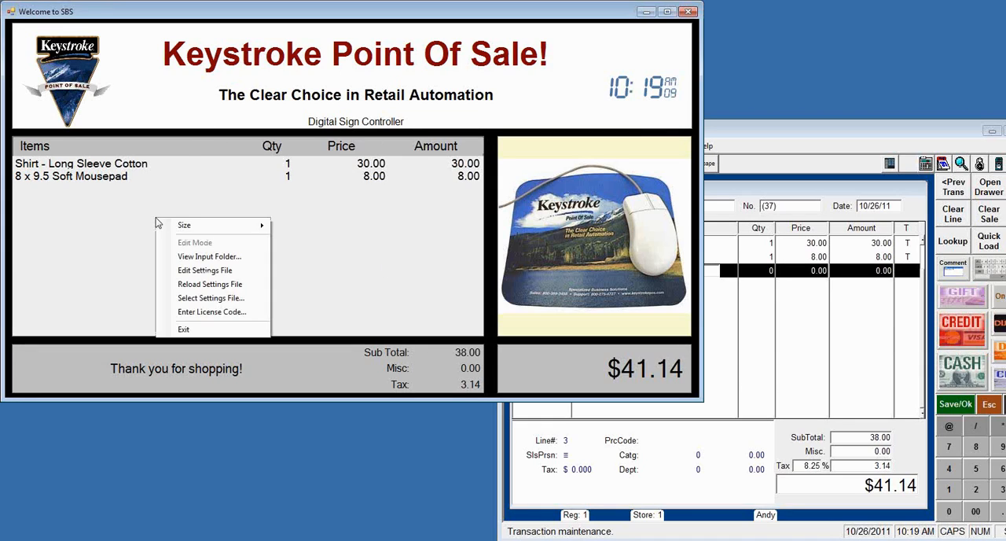
pyautogui.click(189, 272)
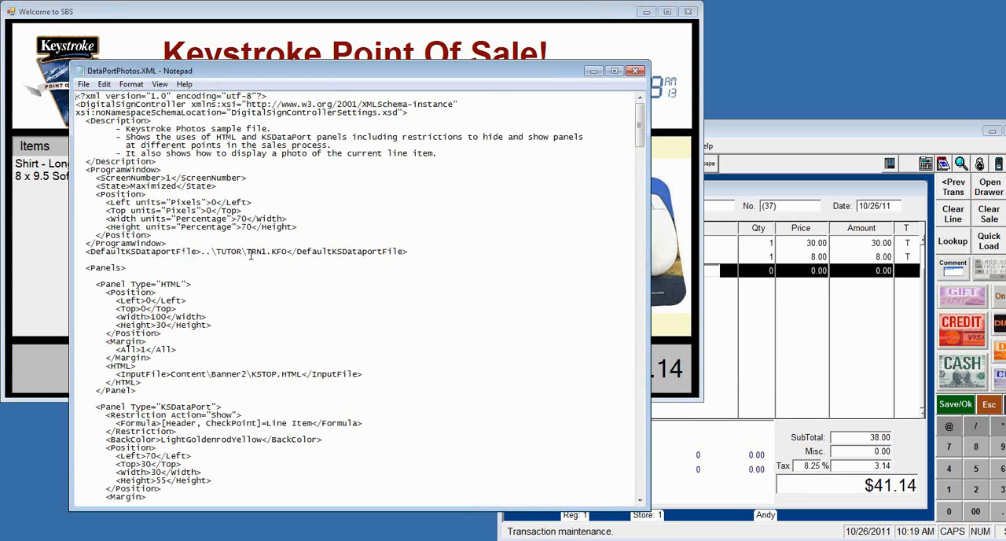
pyautogui.moveTo(217, 250); pyautogui.dragTo(242, 251)
pyautogui.click(261, 252)
pyautogui.moveTo(262, 250); pyautogui.dragTo(266, 250)
pyautogui.click(217, 252)
pyautogui.moveTo(131, 186); pyautogui.dragTo(177, 185)
pyautogui.write('Normal')
pyautogui.moveTo(162, 185); pyautogui.dragTo(130, 187)
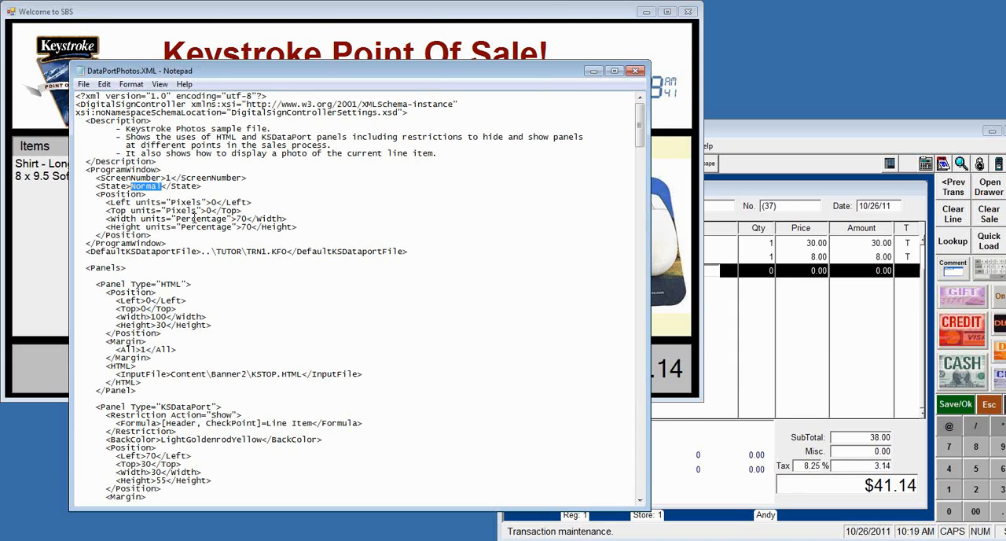
pyautogui.click(83, 84)
pyautogui.click(114, 128)
# Step: Set the program window's height to 80 percent in the settings file, save it and close Notepad
pyautogui.click(242, 227)
pyautogui.press('Delete')
pyautogui.write('8')
pyautogui.click(83, 84)
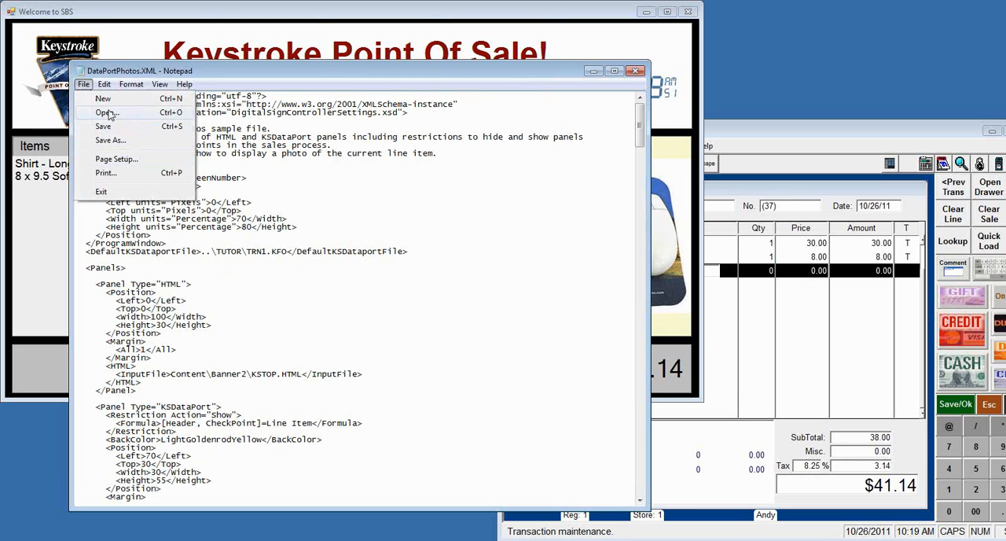
pyautogui.click(111, 126)
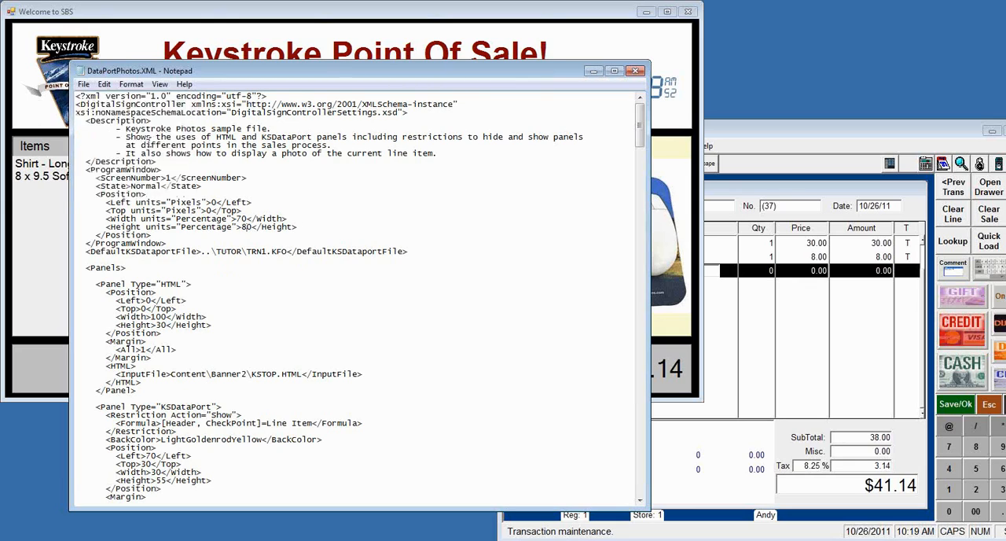
pyautogui.click(635, 71)
# Step: Reload the customer display's settings file and refresh its contents by selecting the mousepad line in the Keystroke POS invoice
pyautogui.rightClick(271, 216)
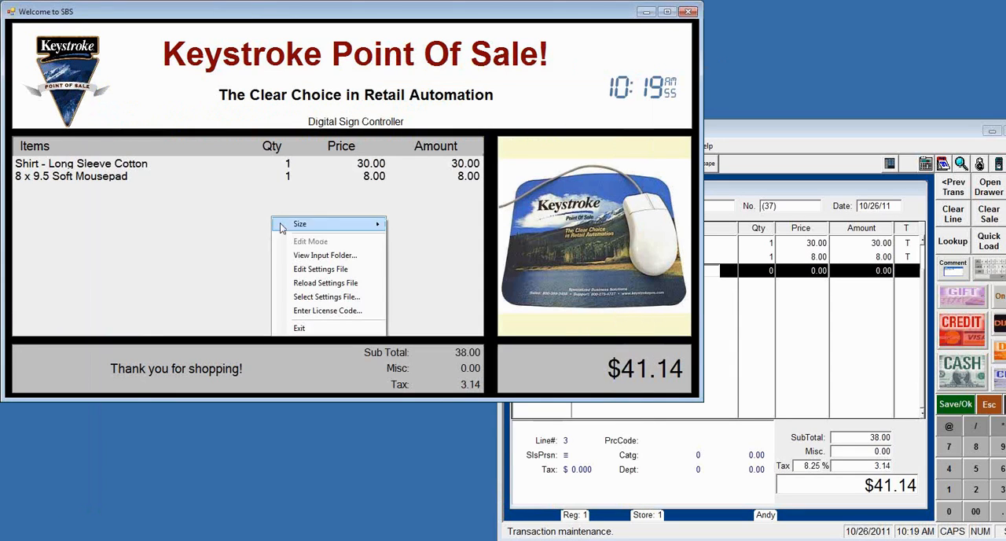
pyautogui.click(325, 283)
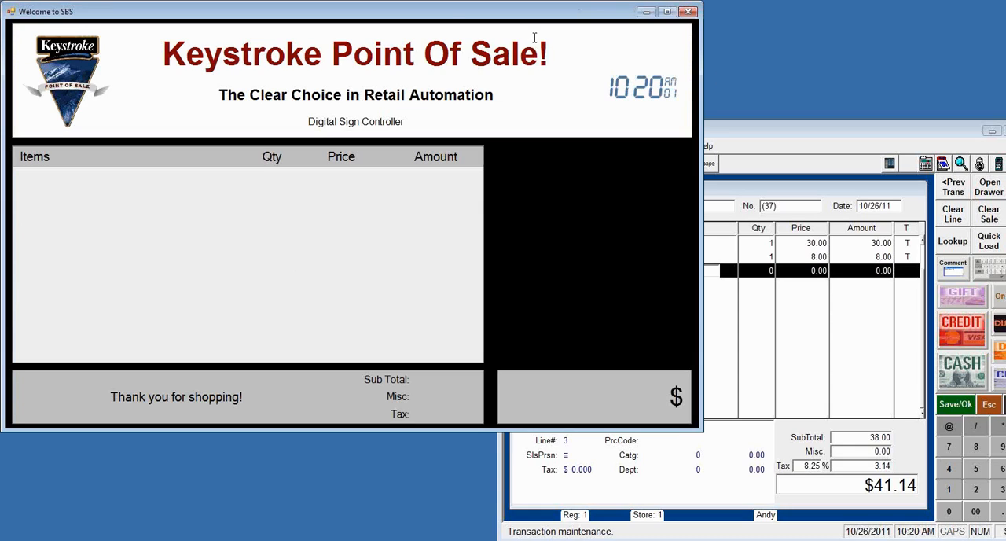
pyautogui.click(832, 140)
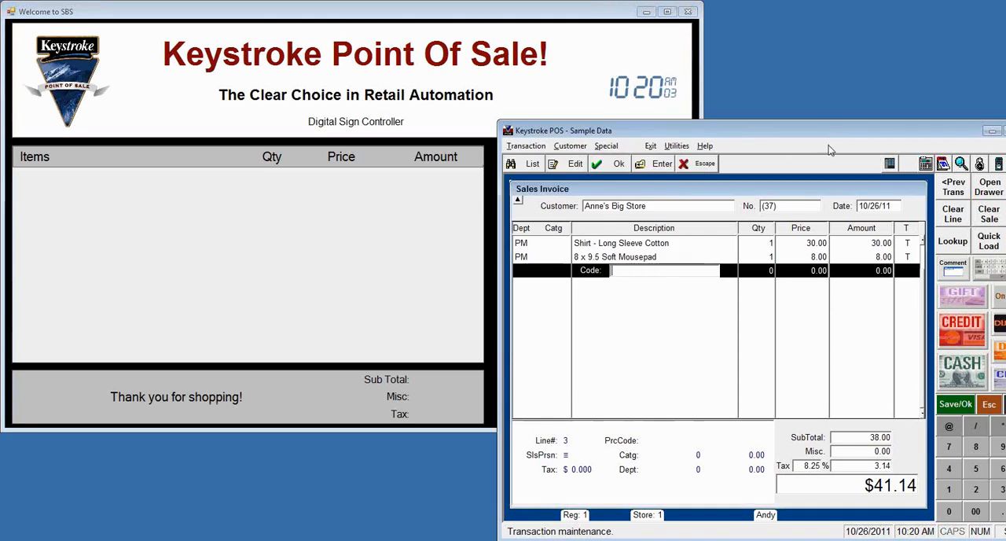
pyautogui.press('Up')
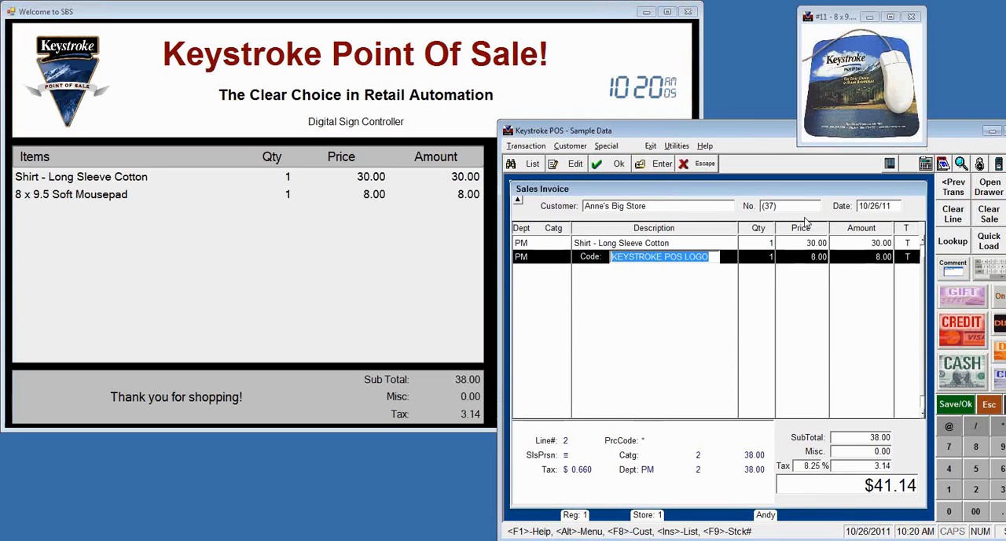
# Step: Move the Keystroke POS window away from the display's photo panel, then select the shirt line and return to the mousepad line
pyautogui.moveTo(710, 136); pyautogui.dragTo(827, 164)
pyautogui.press('Up')
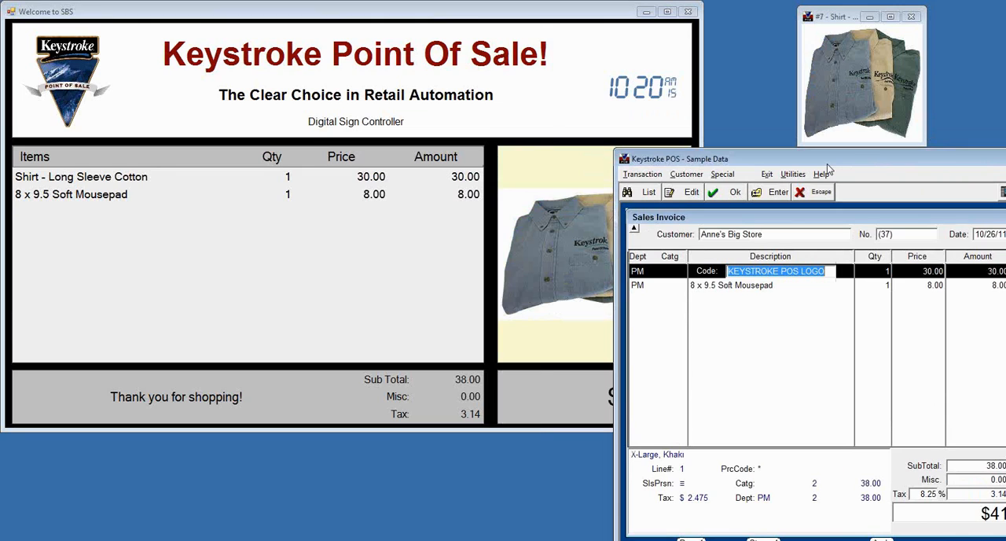
pyautogui.press('Down')
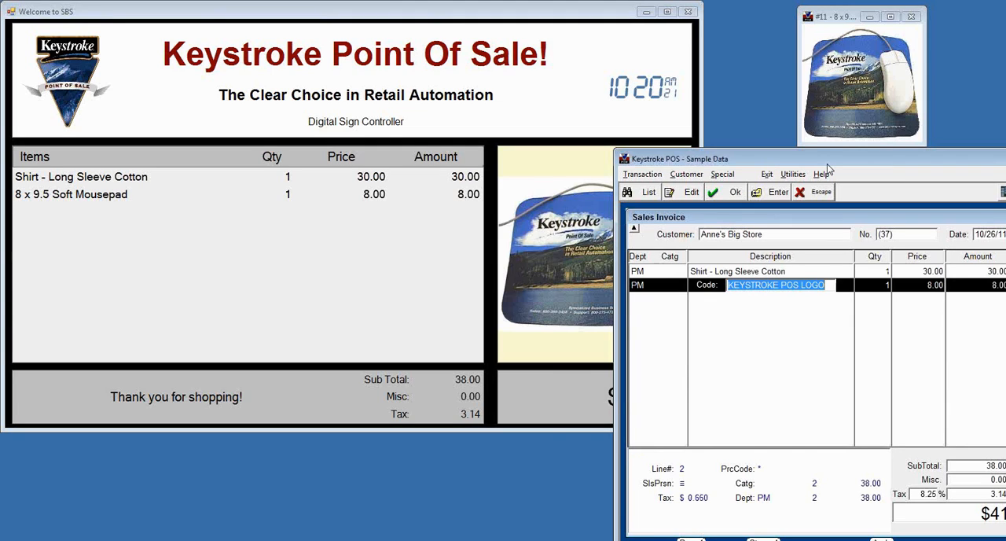
# Step: Add the Canvas Bag from the item list as a new line on the invoice
pyautogui.press('Return')
pyautogui.press('Return')
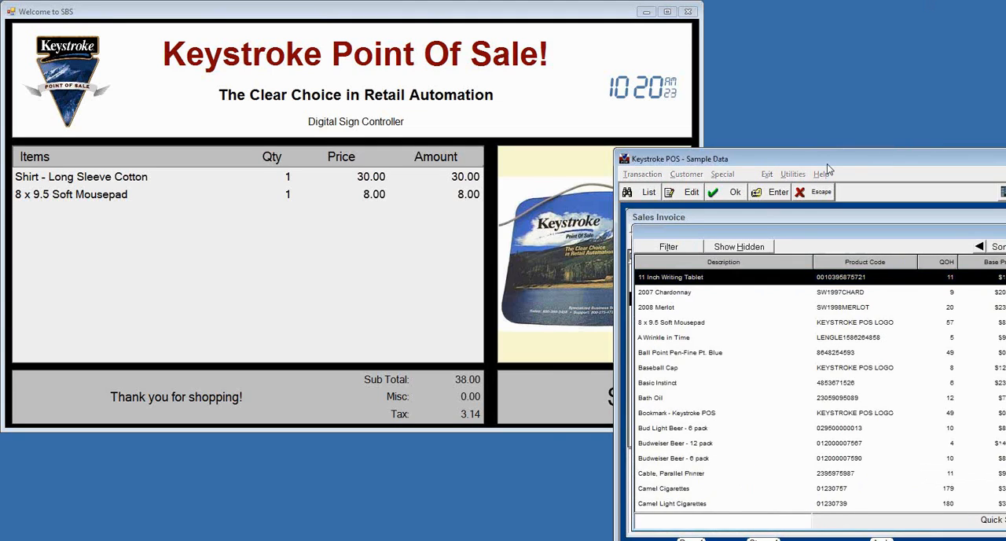
pyautogui.press('pagedown')
pyautogui.press('Down')
pyautogui.press('Down')
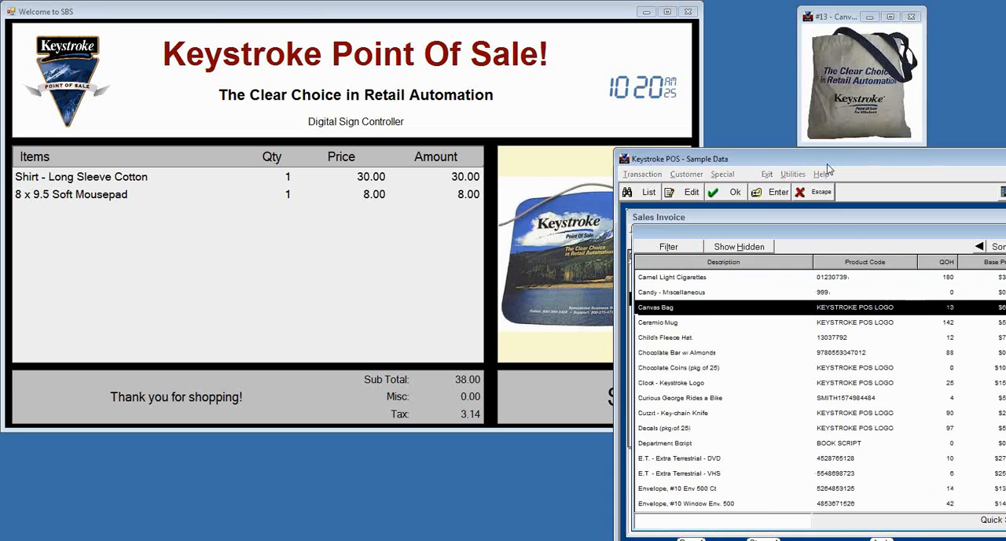
pyautogui.press('Return')
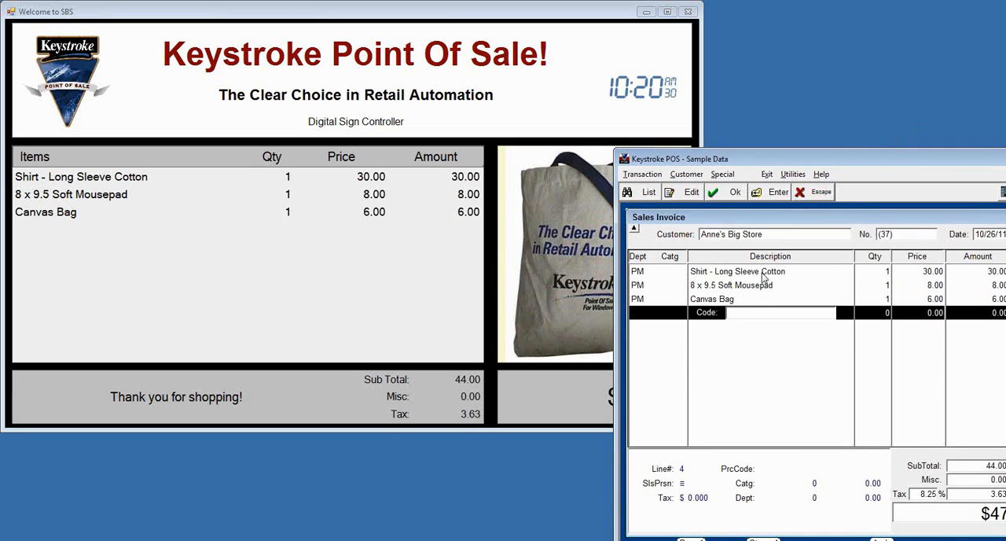
# Step: Complete the sale with a cash payment of 50.00 and save the invoice without printing a receipt
pyautogui.press('F10')
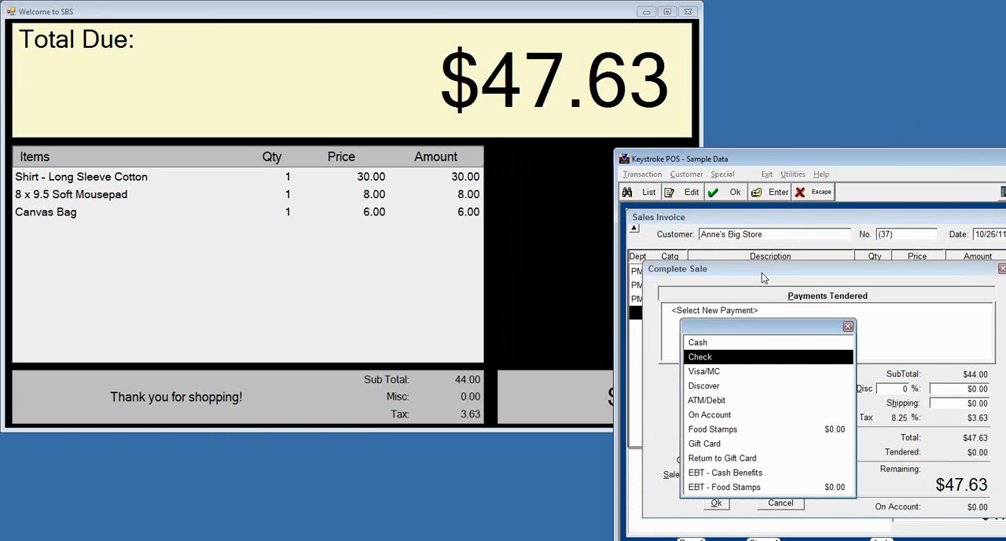
pyautogui.press('Up')
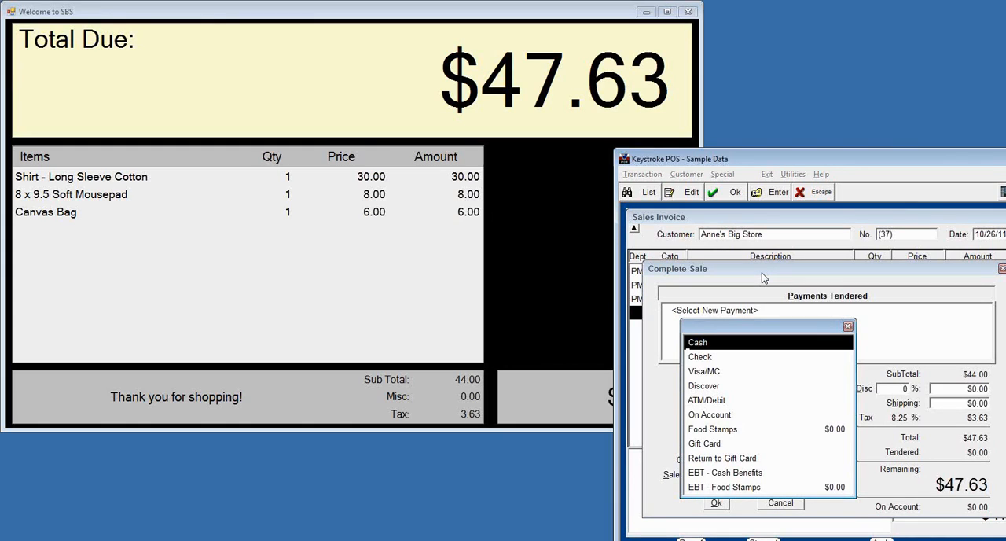
pyautogui.press('Return')
pyautogui.write('50.00')
pyautogui.press('Return')
pyautogui.press('Return')
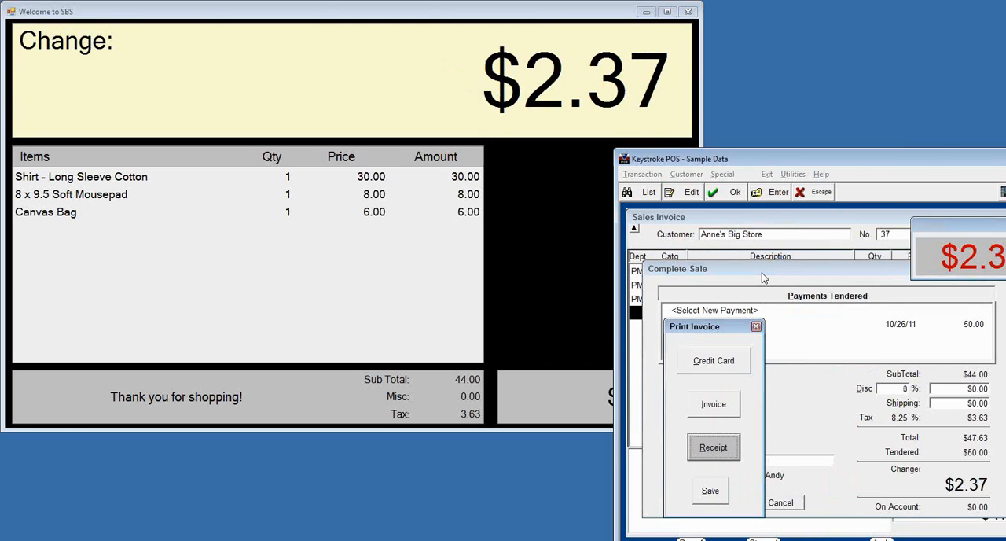
pyautogui.press('Tab')
pyautogui.press('Return')
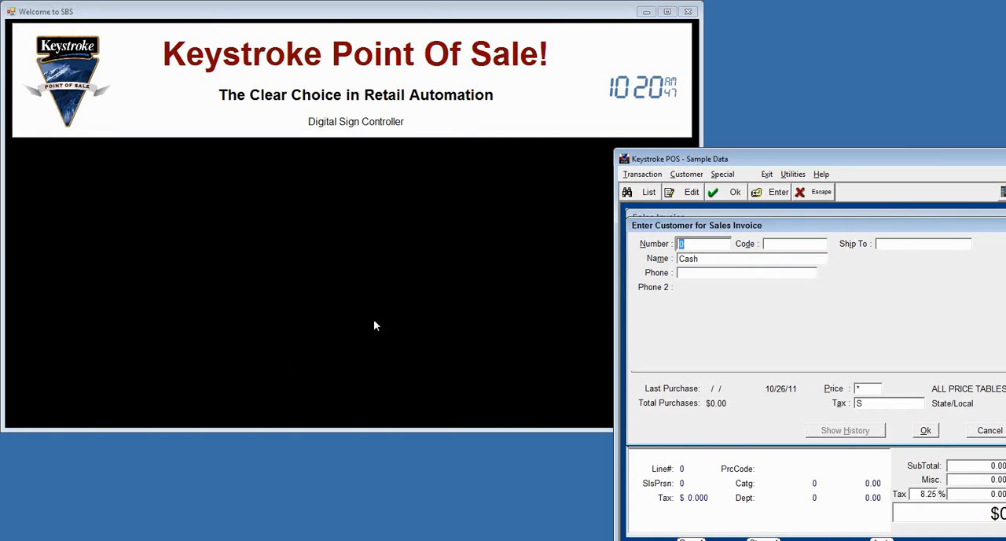
# Step: Start a new sales invoice for Anne's Big Store by entering its customer number
pyautogui.write('38')
pyautogui.press('Return')
pyautogui.press('Return')
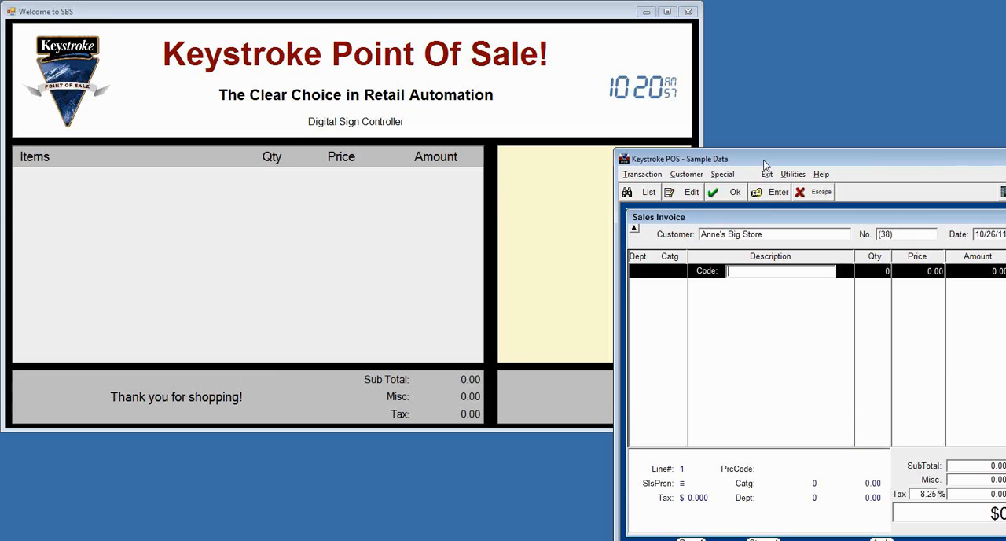
# Step: Switch the customer display to the FourPanelVideo.xml settings file
pyautogui.rightClick(170, 212)
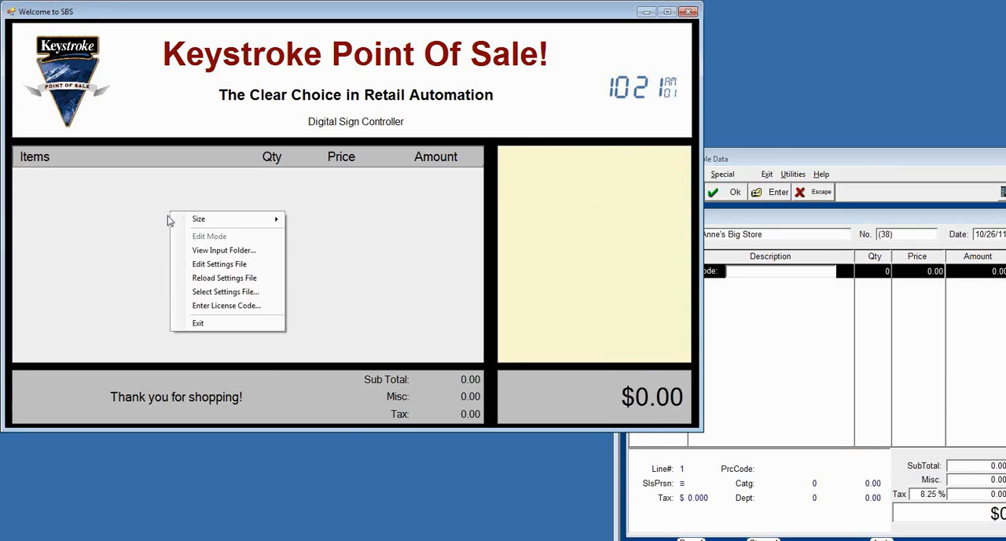
pyautogui.click(203, 291)
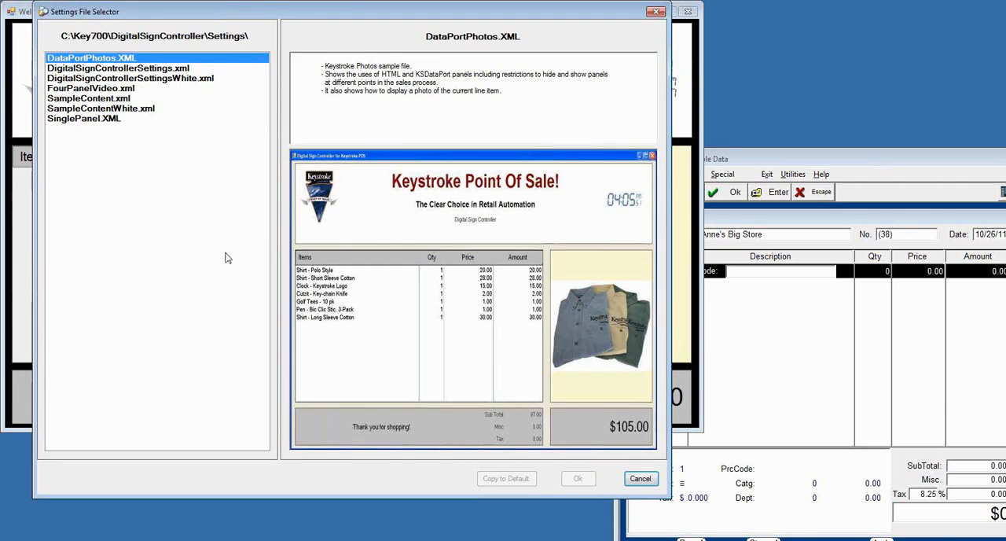
pyautogui.click(87, 89)
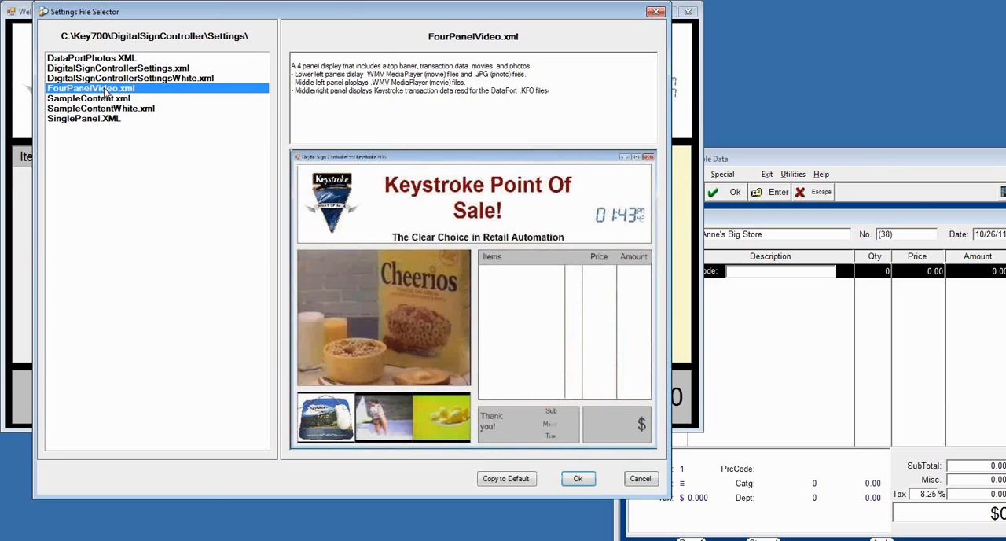
pyautogui.doubleClick(106, 92)
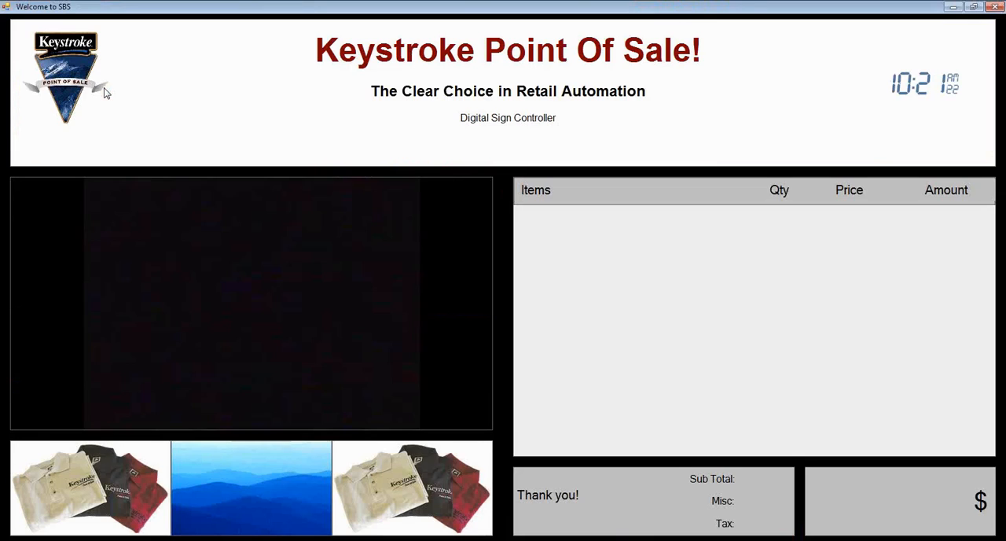
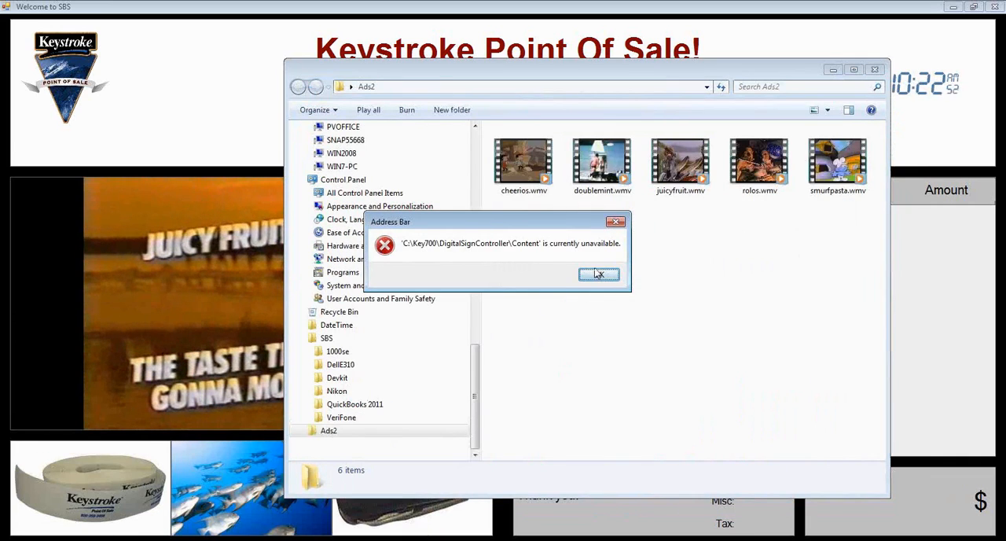
# Step: Close the Ads2 folder and browse the images in the input folder of the display's lower middle picture panel
pyautogui.click(599, 274)
pyautogui.click(878, 70)
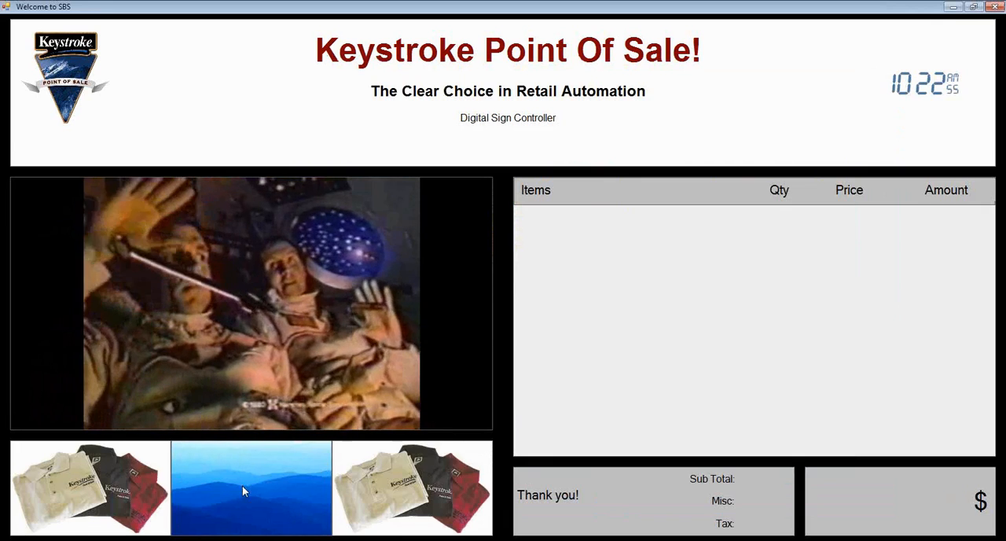
pyautogui.rightClick(242, 485)
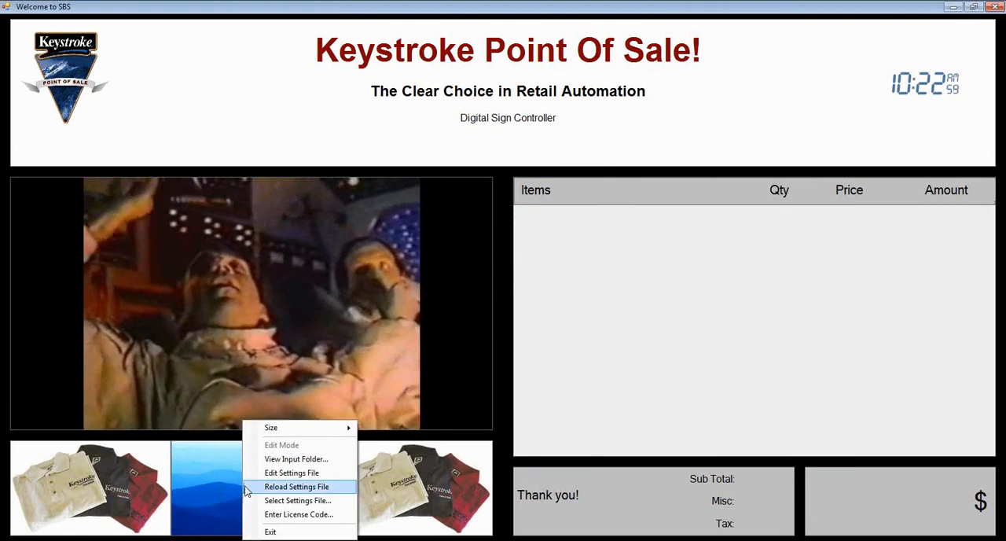
pyautogui.click(301, 460)
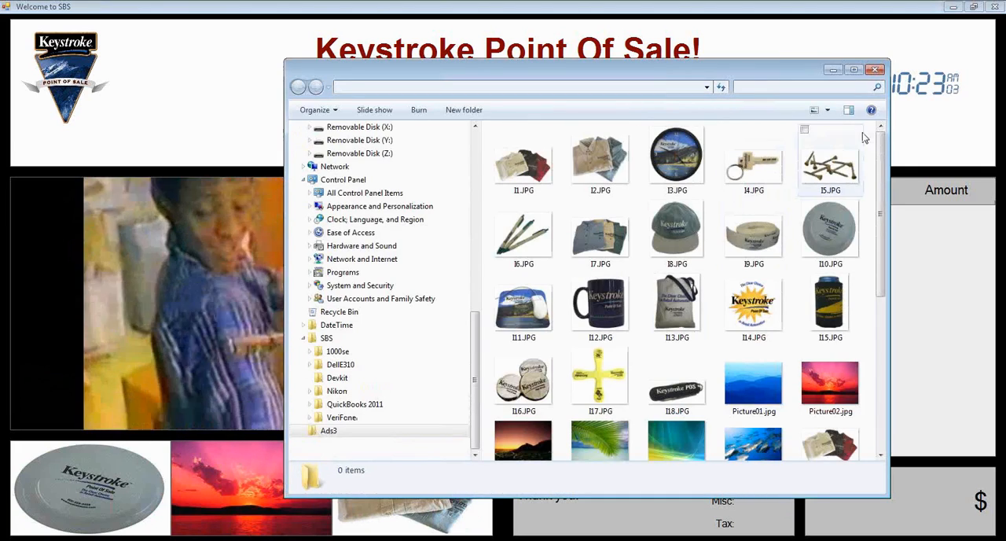
pyautogui.moveTo(879, 207); pyautogui.dragTo(882, 365)
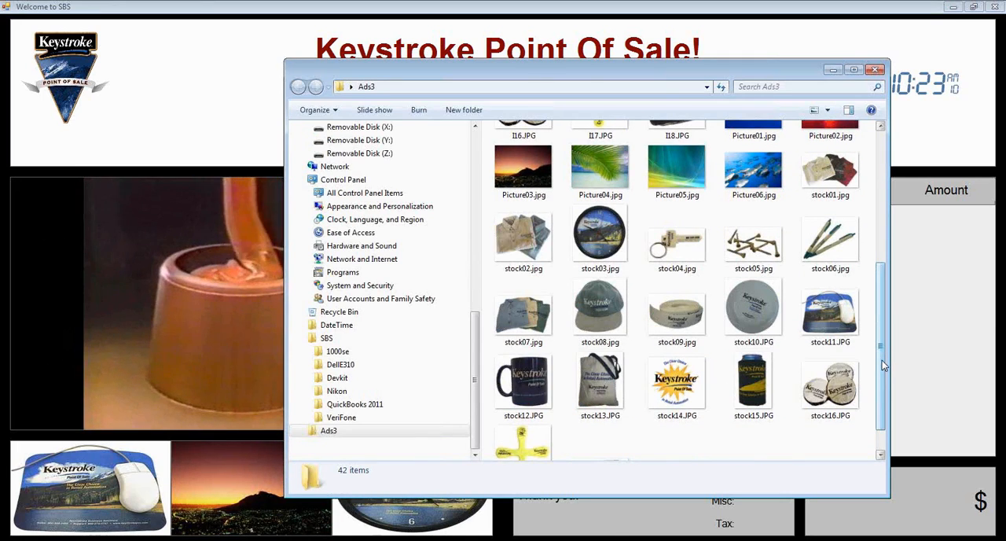
pyautogui.moveTo(882, 360); pyautogui.dragTo(871, 227)
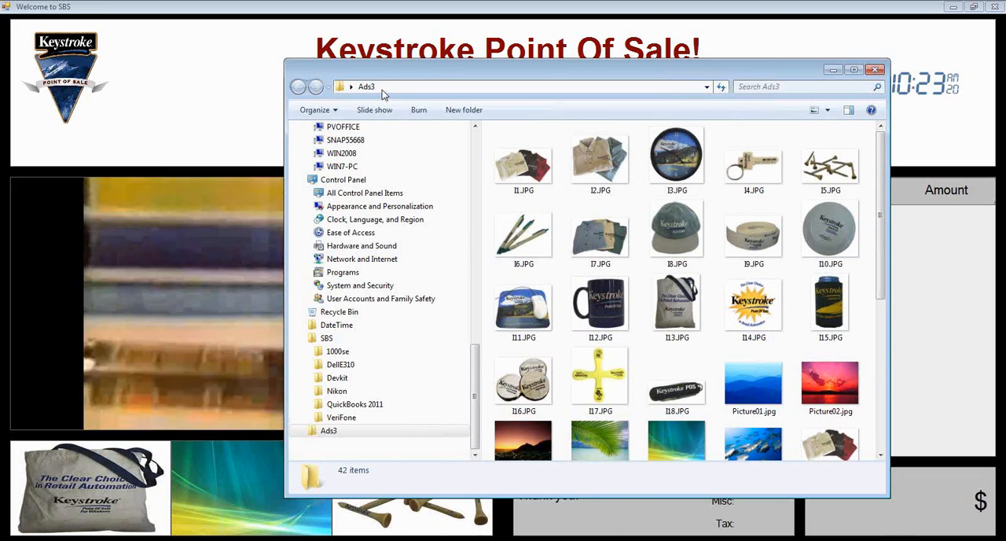
pyautogui.moveTo(650, 303)
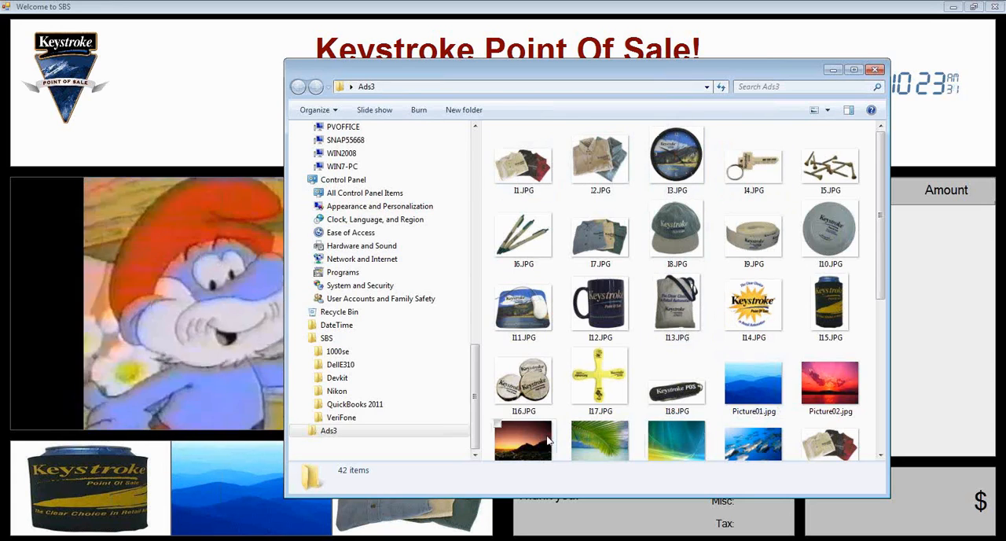
pyautogui.moveTo(612, 330)
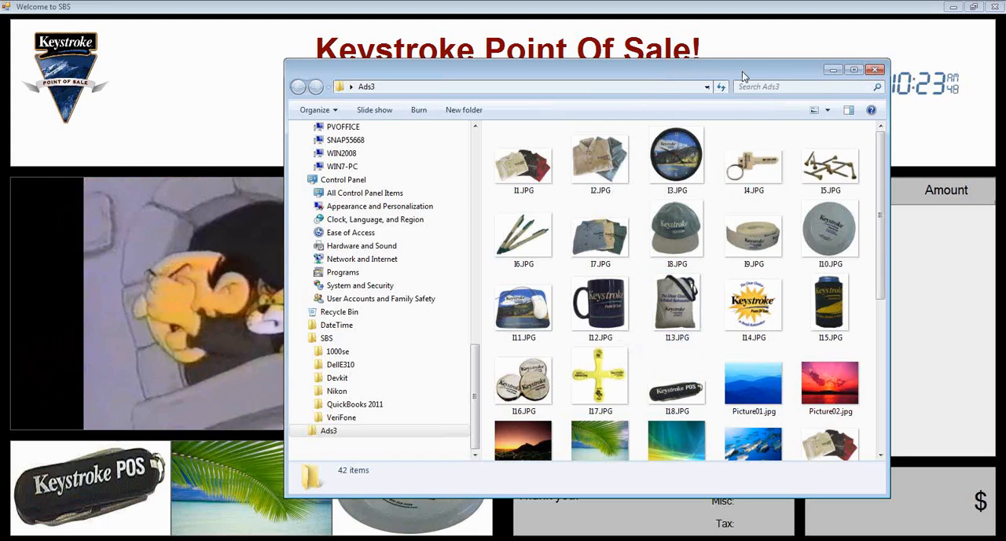
pyautogui.click(874, 69)
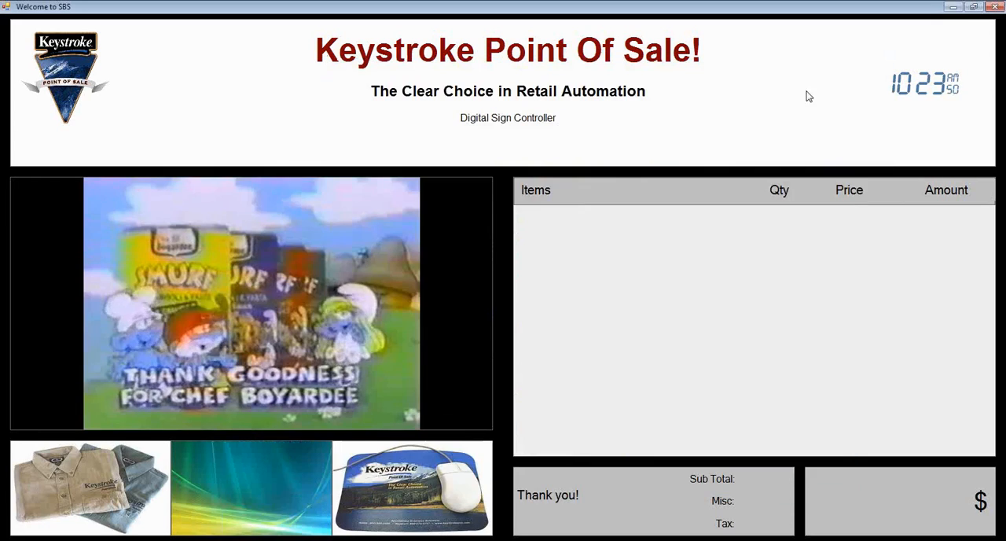
# Step: Check the full path of the input folder used by the display's lower right picture panel
pyautogui.rightClick(395, 485)
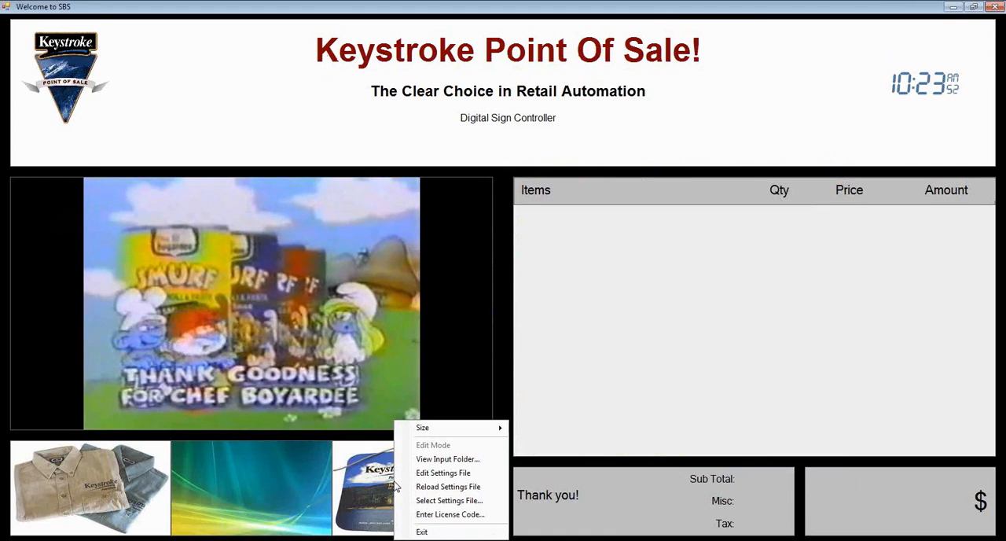
pyautogui.click(443, 461)
pyautogui.scroll(-7, 461, 415)
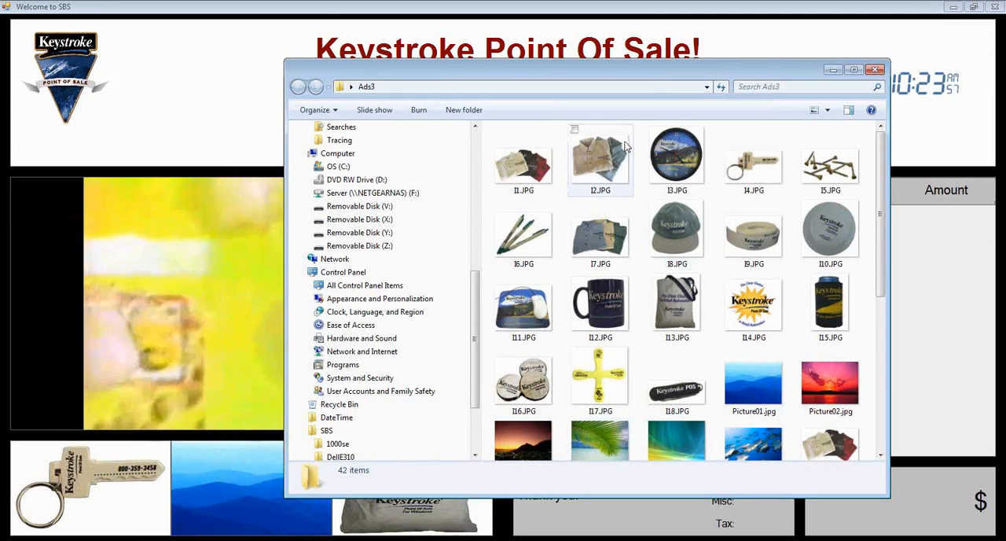
pyautogui.click(617, 88)
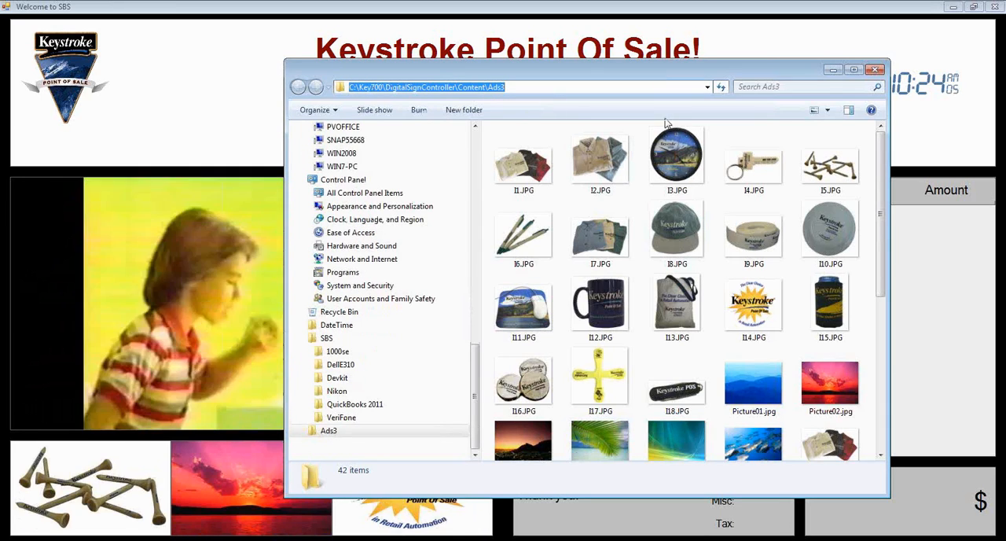
pyautogui.click(875, 70)
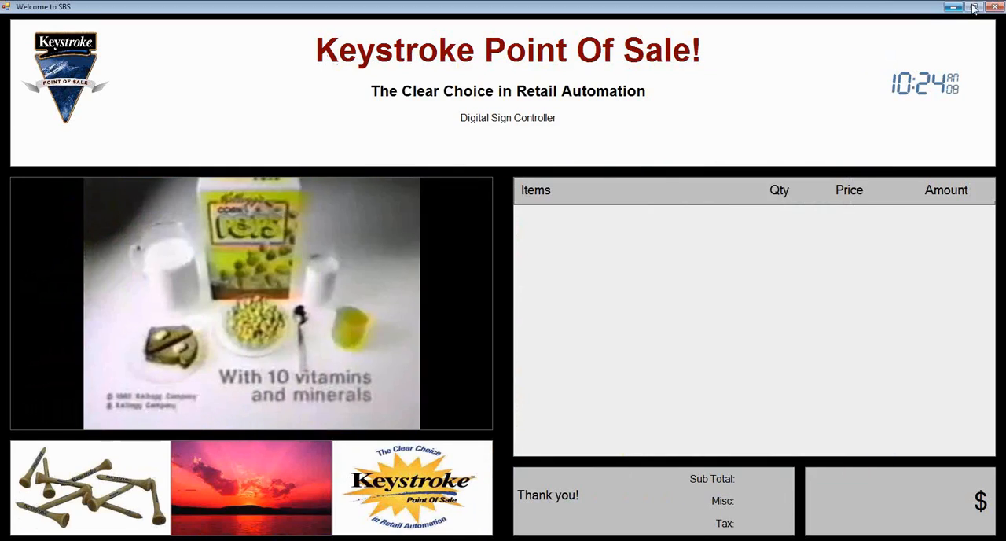
# Step: Compare the settings file previews of SampleContent.xml, SampleContentWhite.xml, DigitalSignControllerSettings.xml and DigitalSignControllerSettingsWhite.xml
pyautogui.click(973, 7)
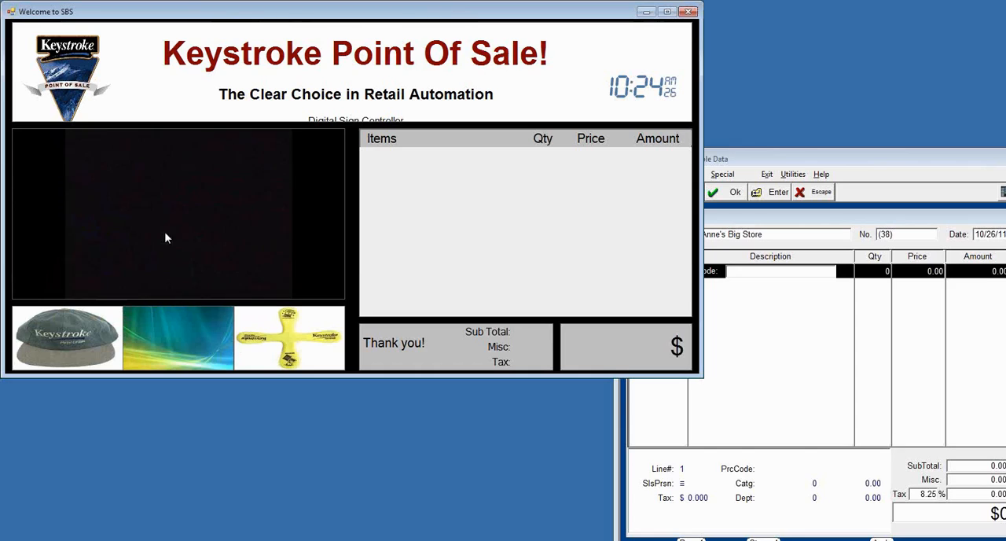
pyautogui.rightClick(118, 204)
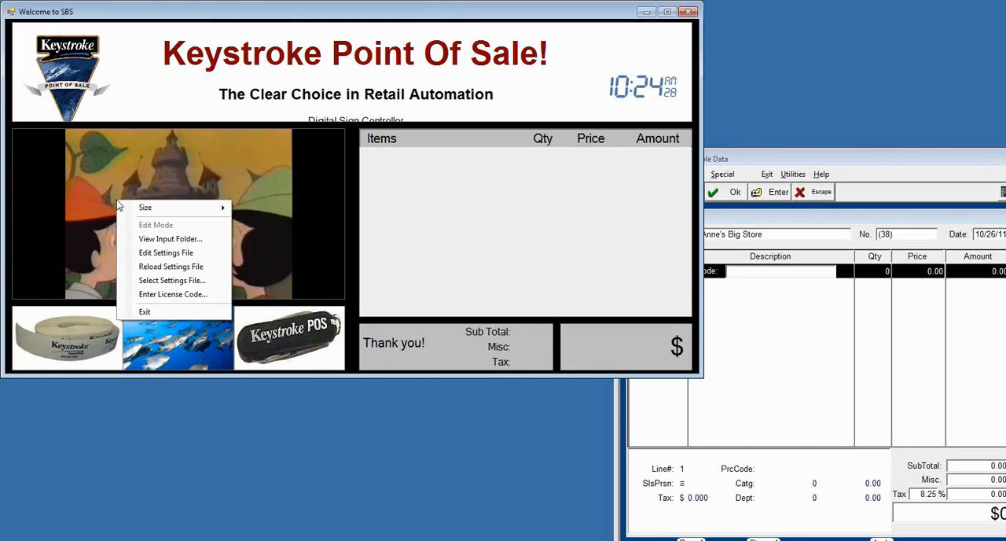
pyautogui.click(166, 280)
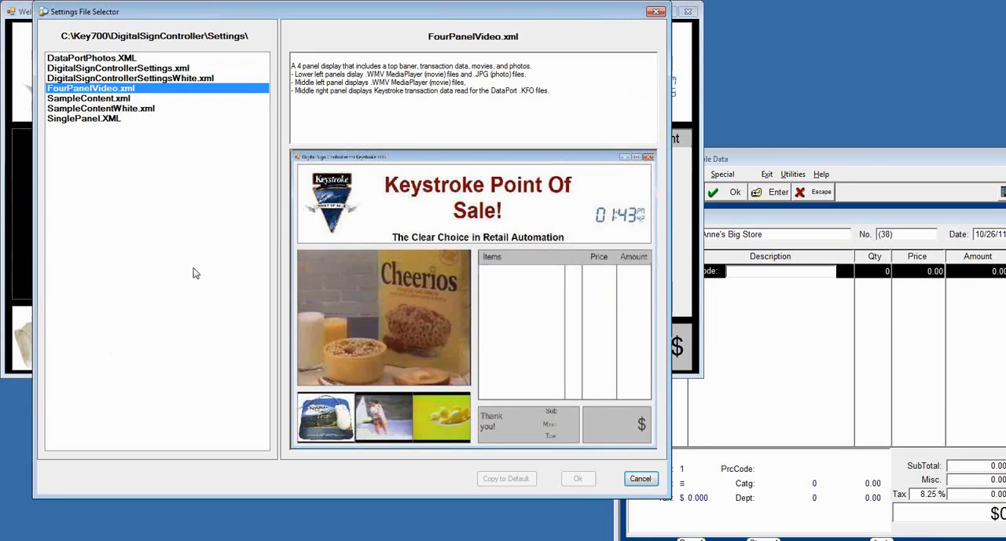
pyautogui.click(95, 99)
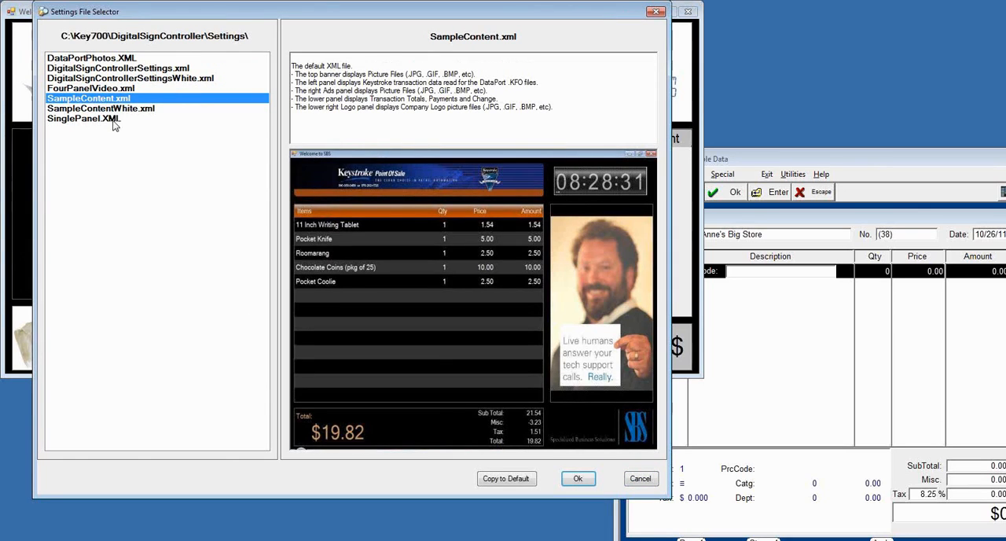
pyautogui.click(73, 109)
pyautogui.click(79, 101)
pyautogui.click(83, 113)
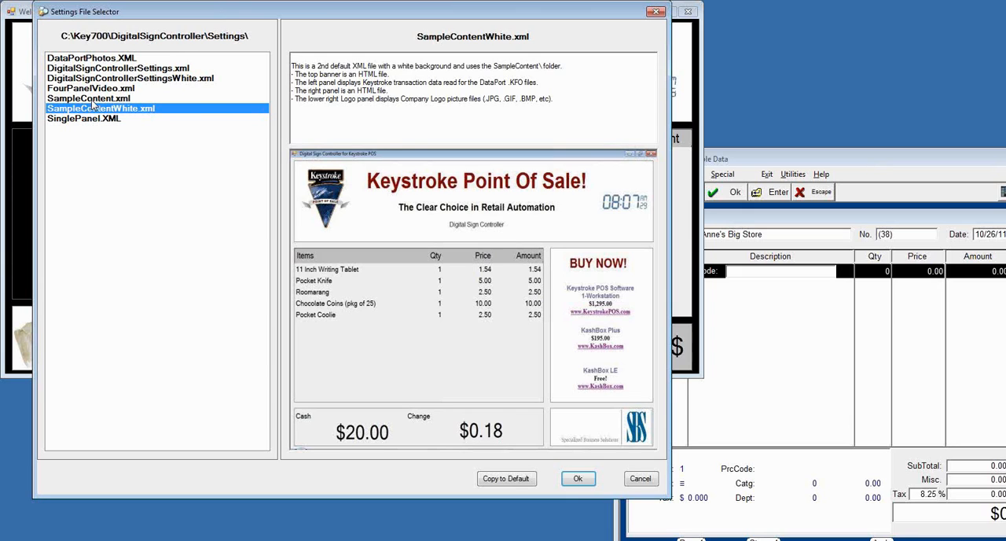
pyautogui.click(93, 98)
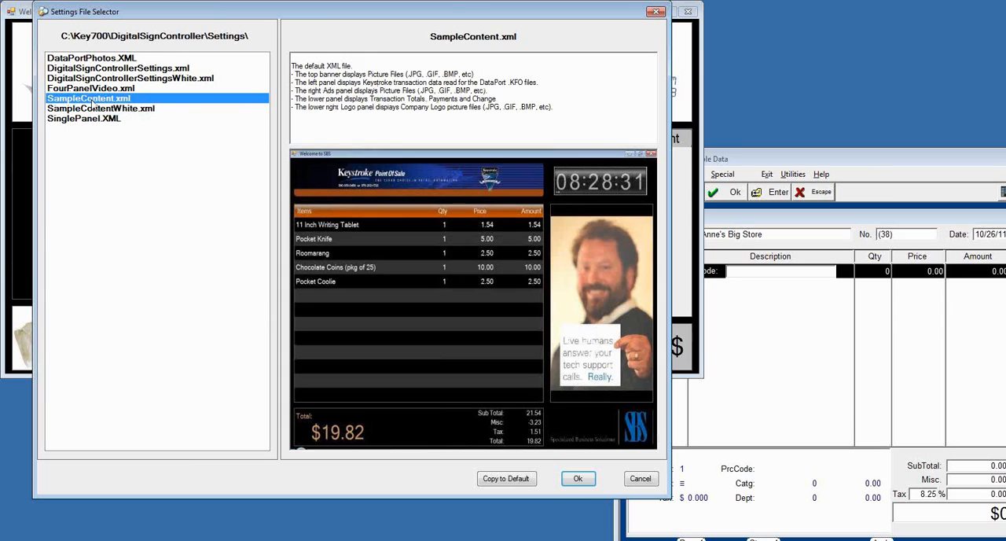
pyautogui.click(114, 69)
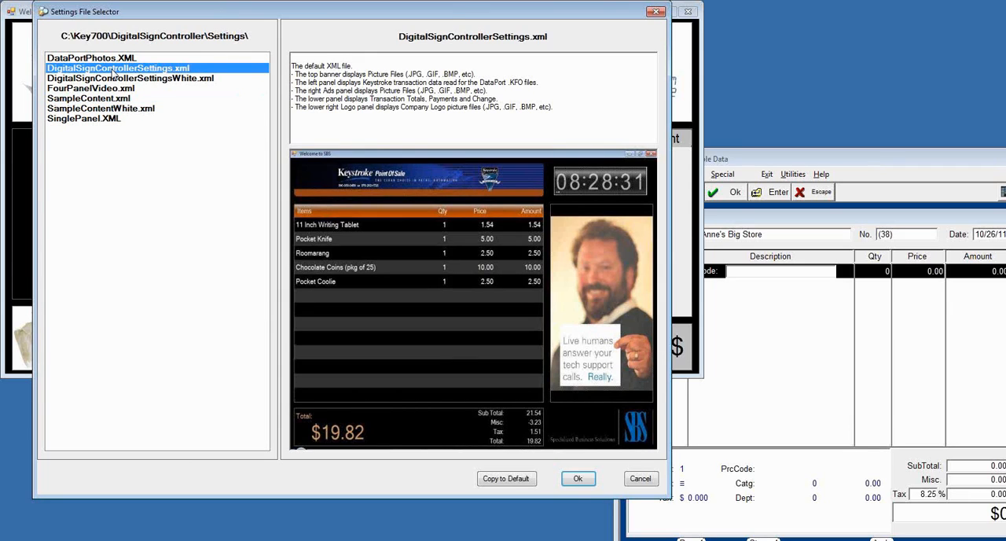
pyautogui.click(76, 110)
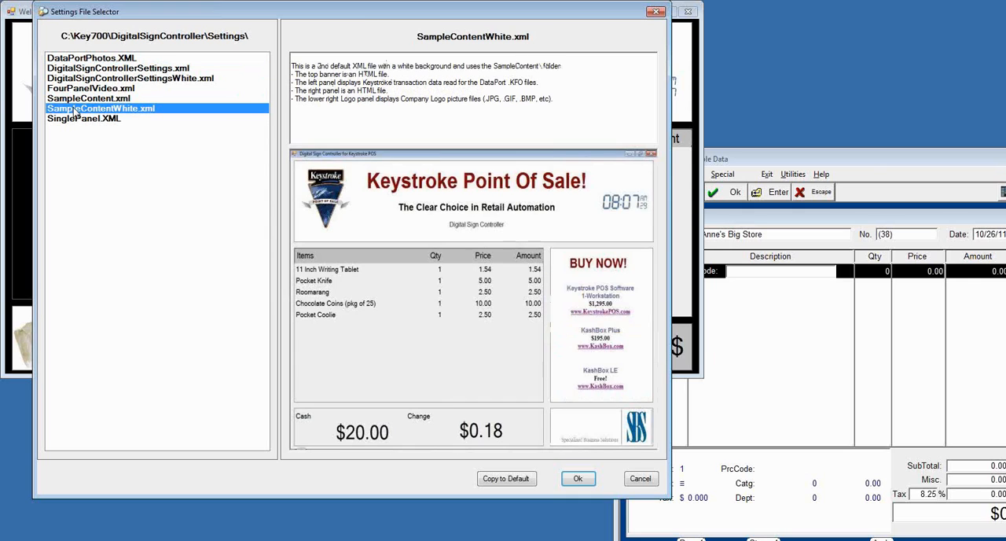
pyautogui.click(151, 80)
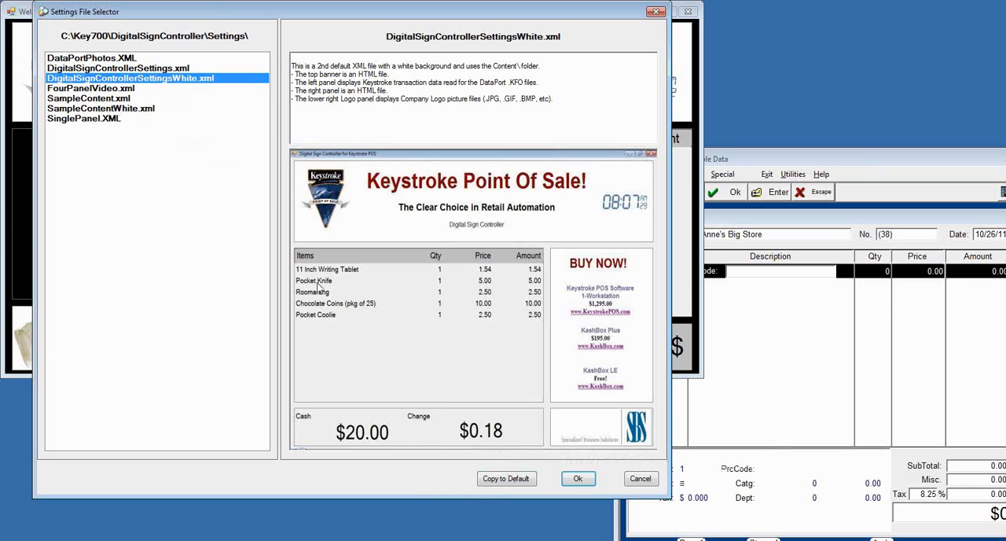
# Step: Copy SampleContentWhite.xml to the default settings and shrink the customer display window to fit beside the Keystroke POS window
pyautogui.click(87, 110)
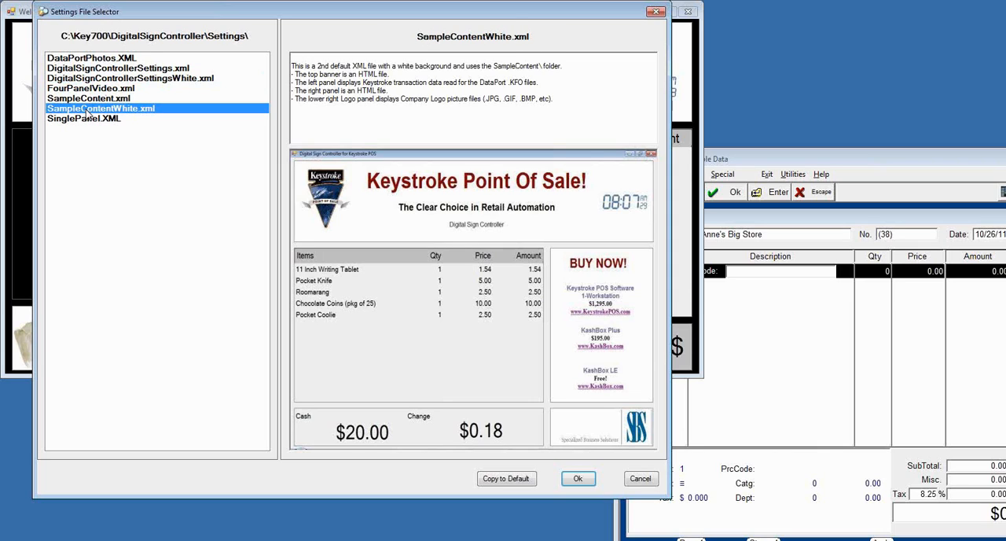
pyautogui.click(510, 479)
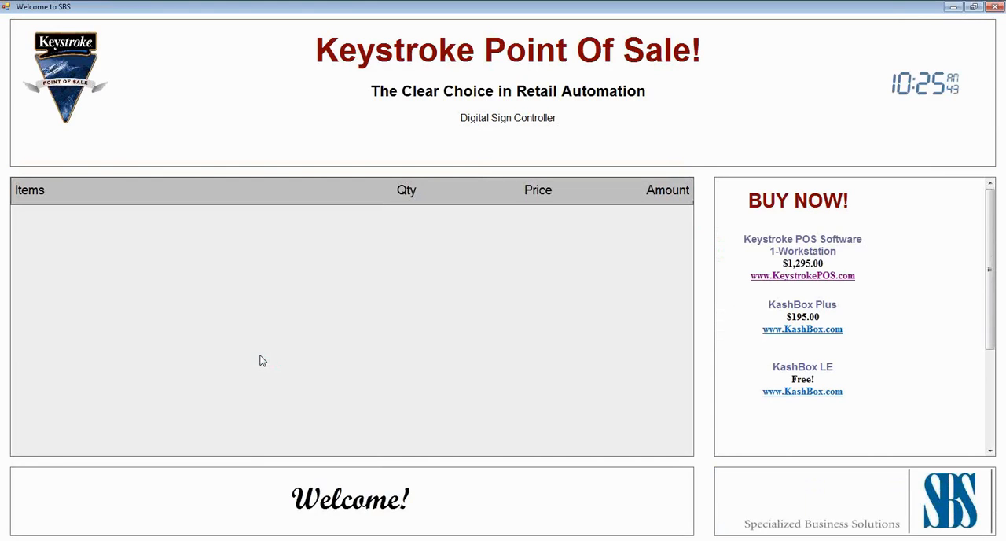
pyautogui.click(975, 8)
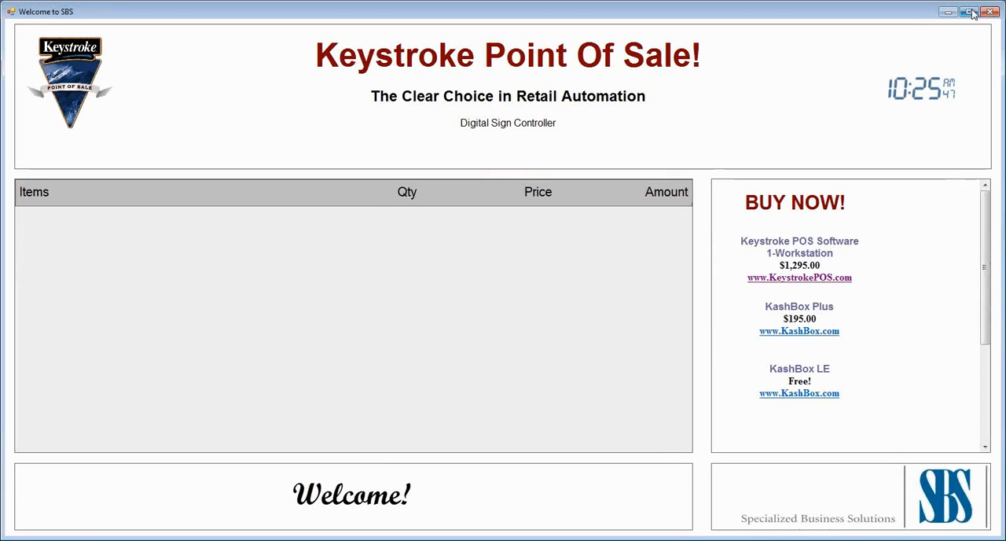
pyautogui.moveTo(1001, 3); pyautogui.dragTo(609, 105)
pyautogui.moveTo(517, 123); pyautogui.dragTo(516, 18)
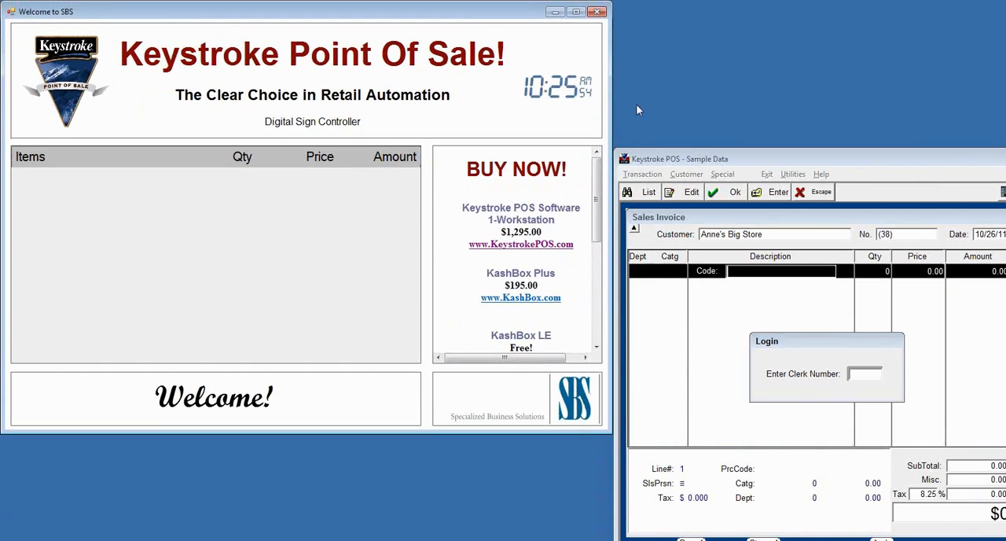
# Step: Log in to Keystroke POS as clerk and add the 11 Inch Writing Tablet and Felt Tip Pen-Red to the invoice
pyautogui.click(840, 158)
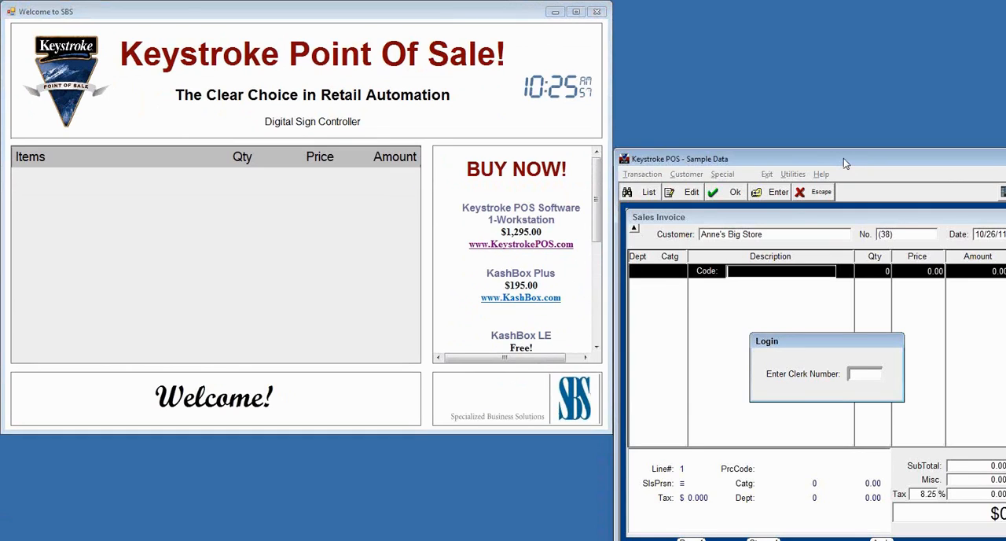
pyautogui.press('Return')
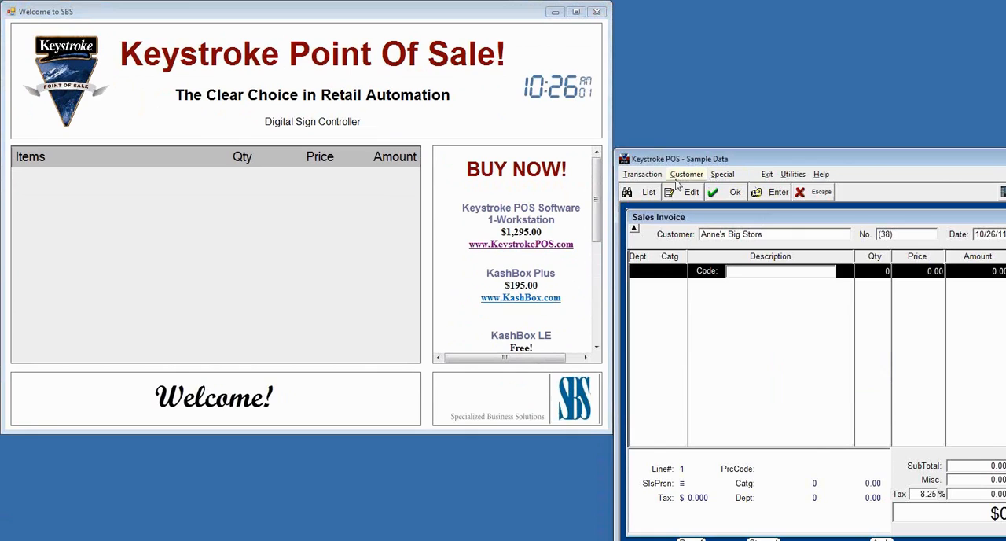
pyautogui.write('12')
pyautogui.press('Return')
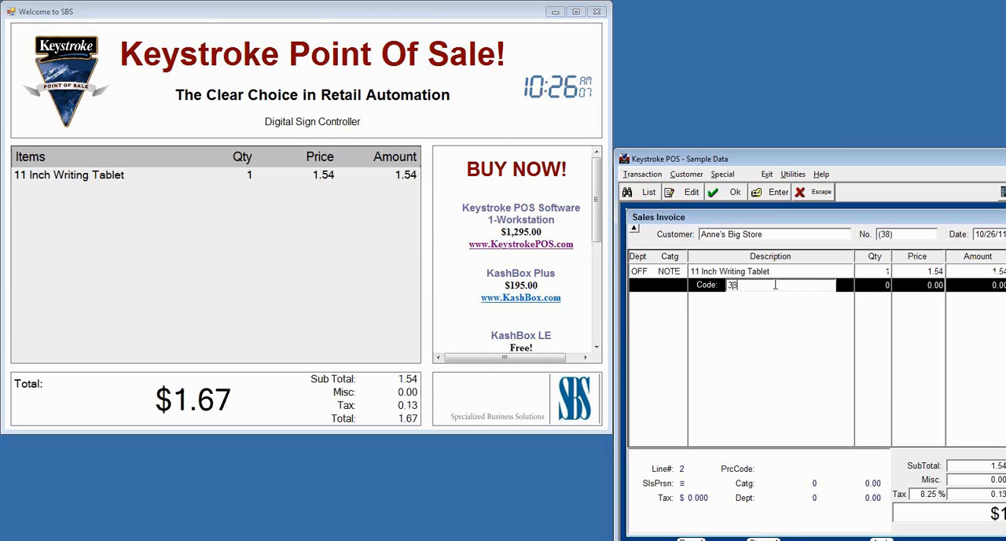
pyautogui.press('Return')
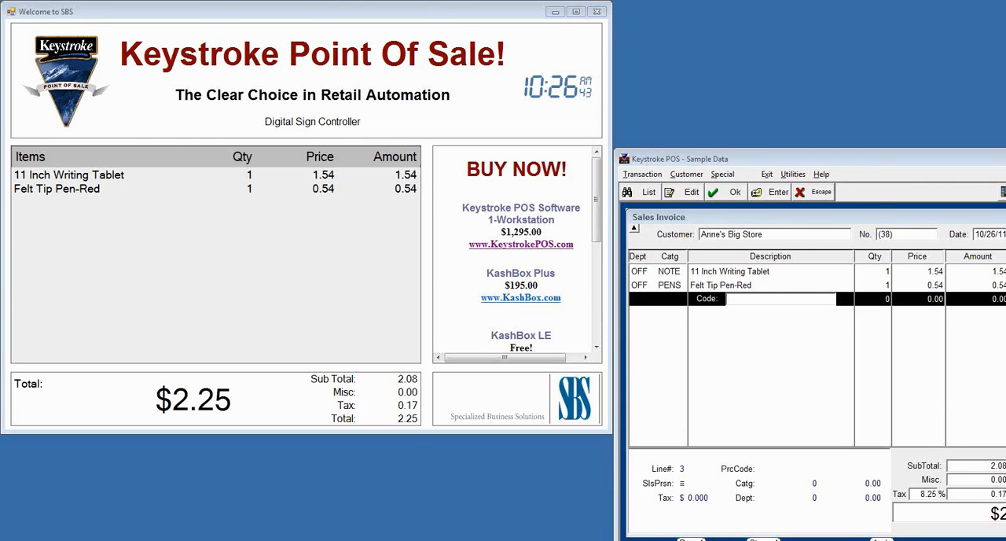
# Step: Switch to the PowerPoint slide show with the Digital Sign Controller slide
pyautogui.click(440, 540)
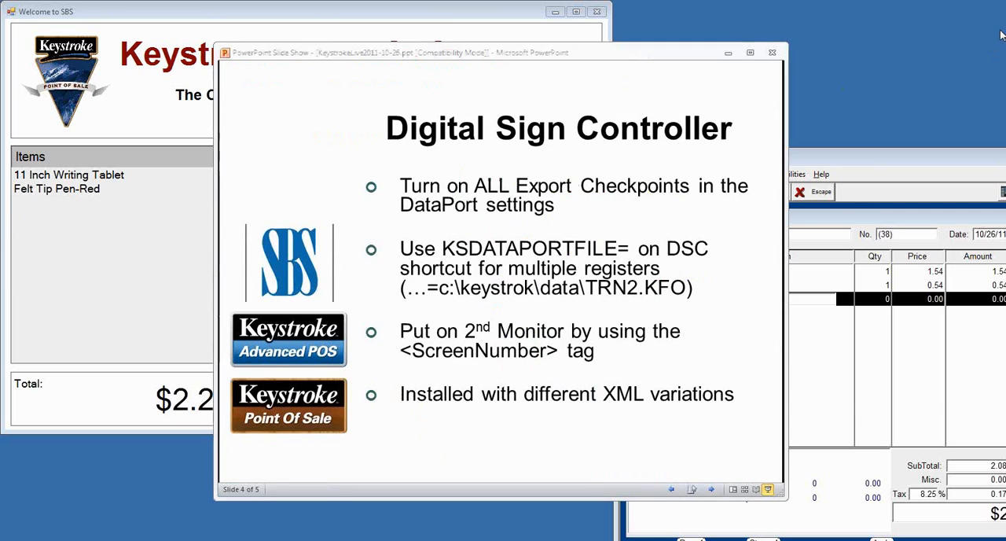